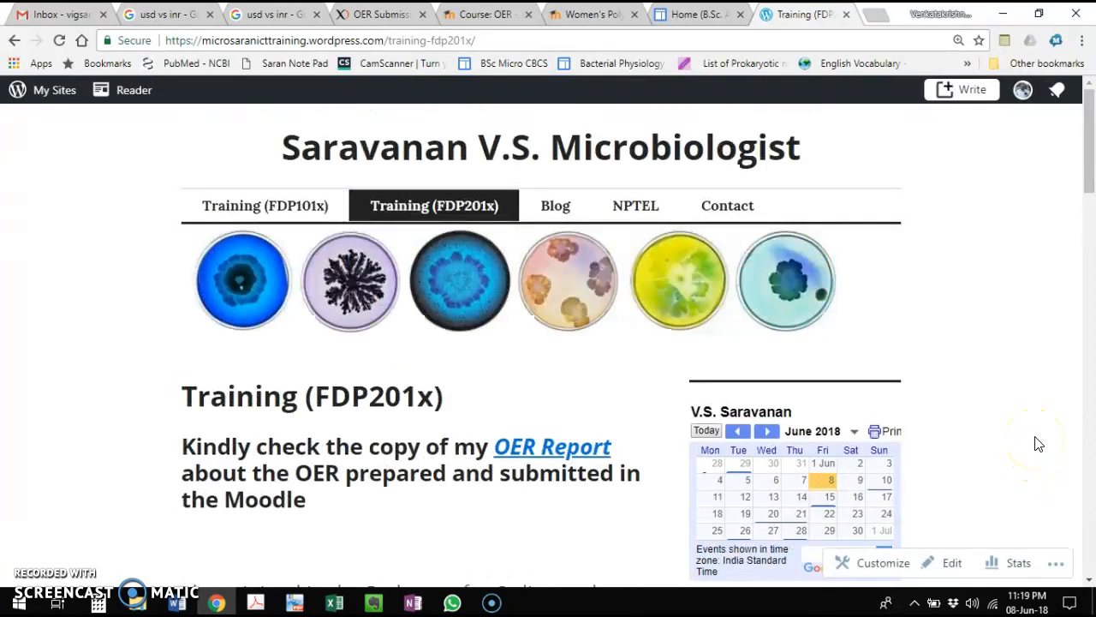
Step: Review the OER - Education Technology Moodle course down to Topic 1 on creating and embedding a Google calendar
click(500, 15)
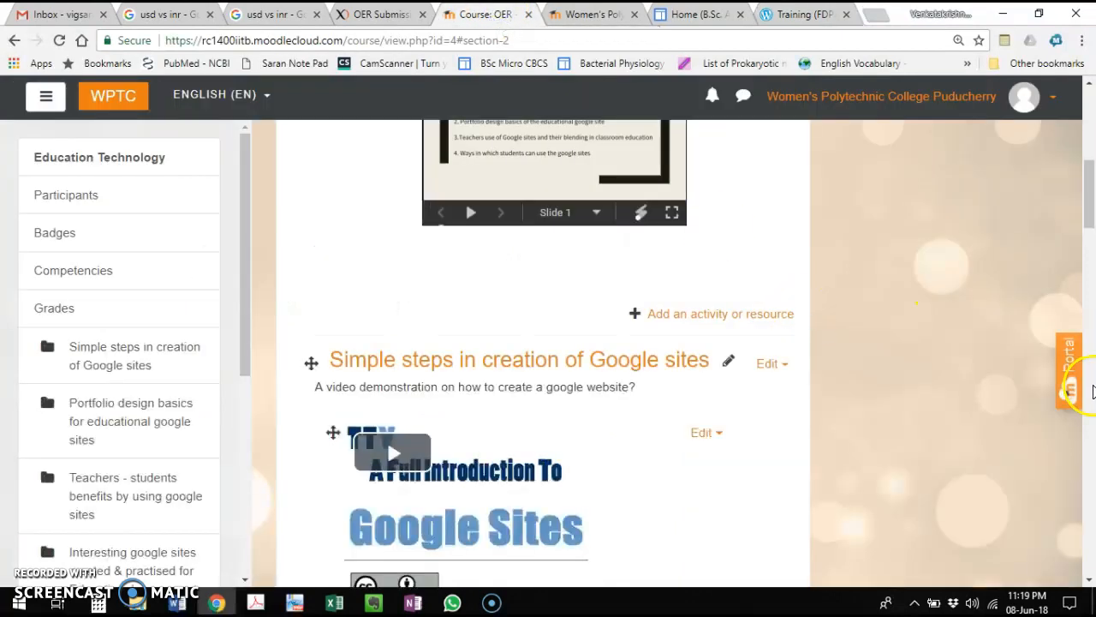
scroll(1060, 346, up, 10)
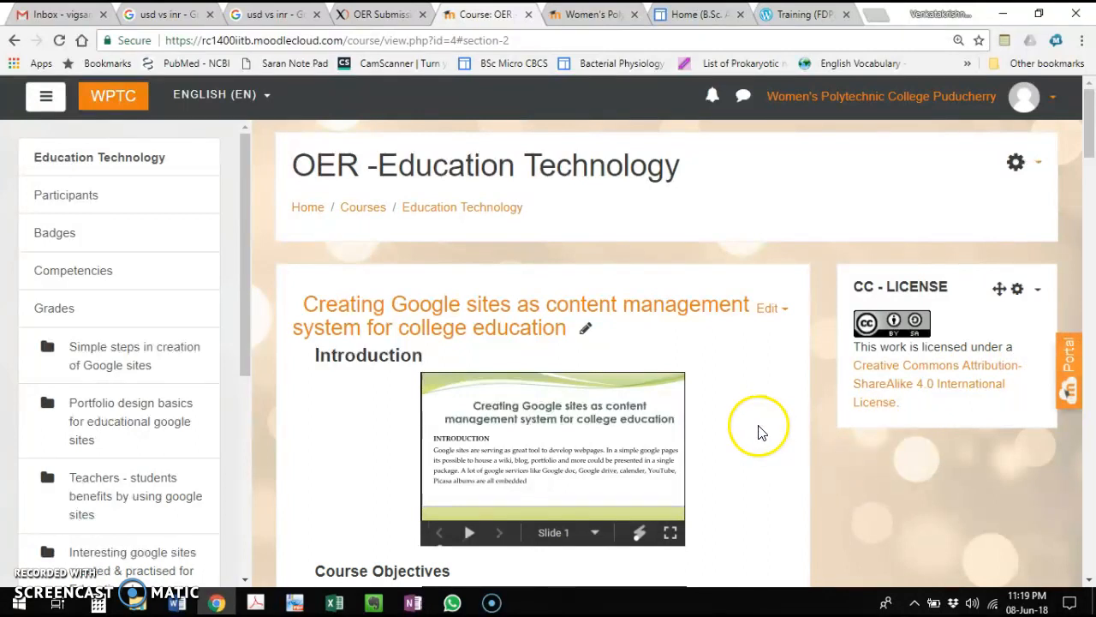
scroll(698, 492, down, 1)
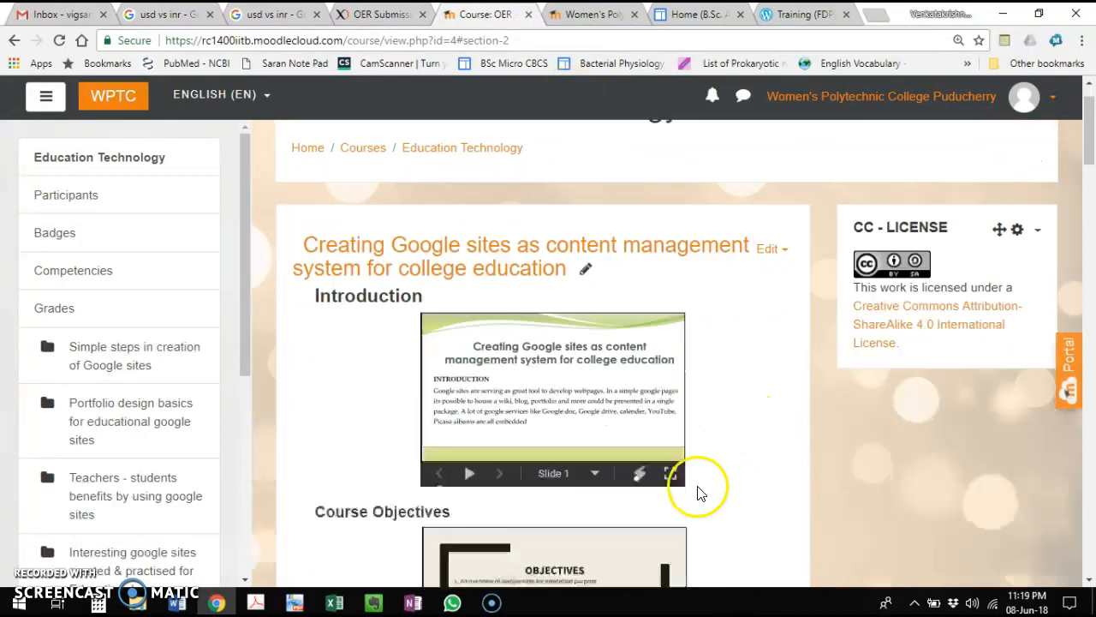
scroll(698, 493, down, 8)
scroll(678, 472, down, 3)
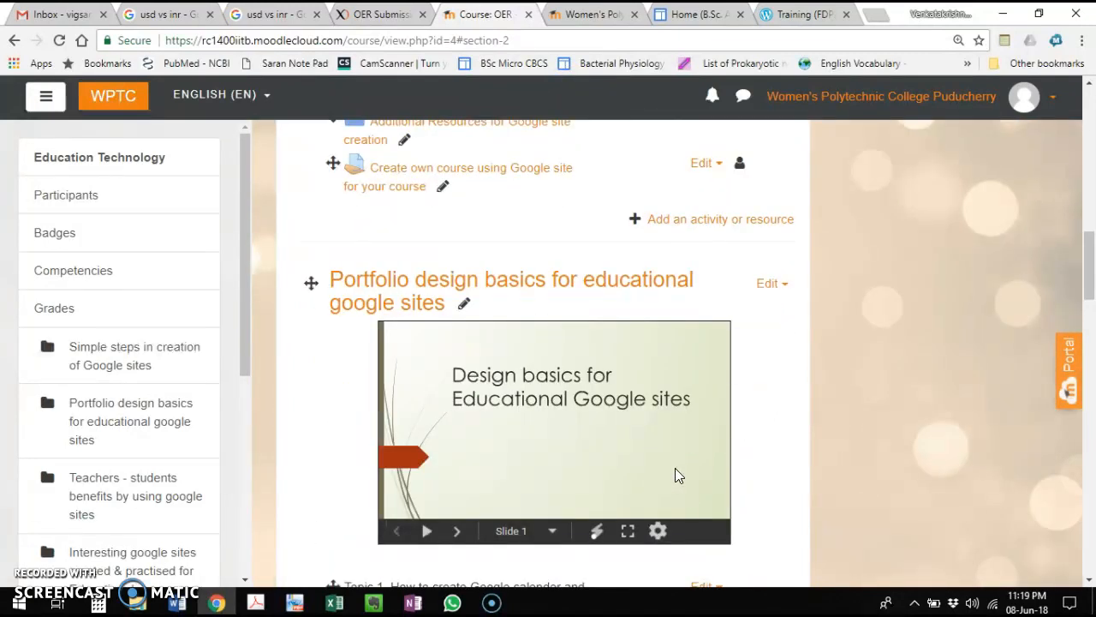
scroll(661, 471, down, 3)
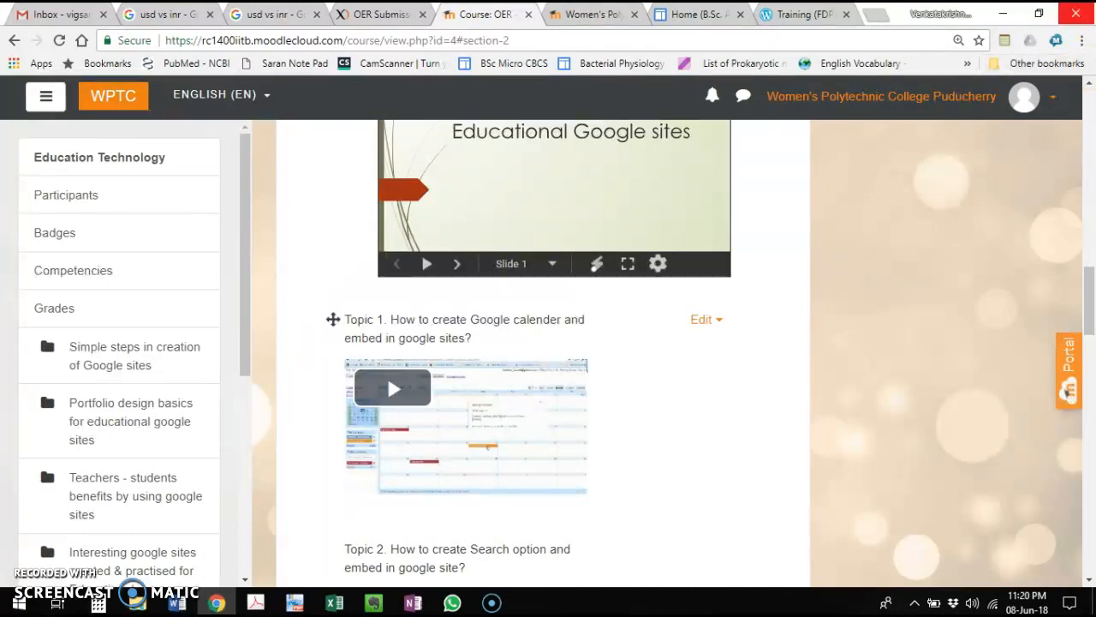
click(1082, 40)
click(989, 101)
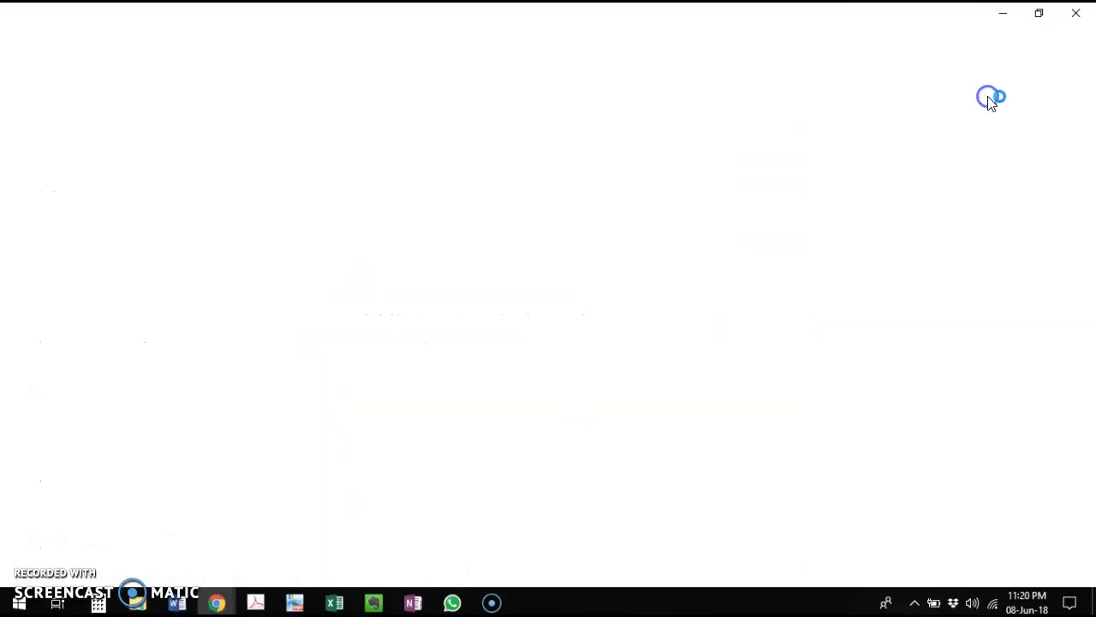
click(441, 103)
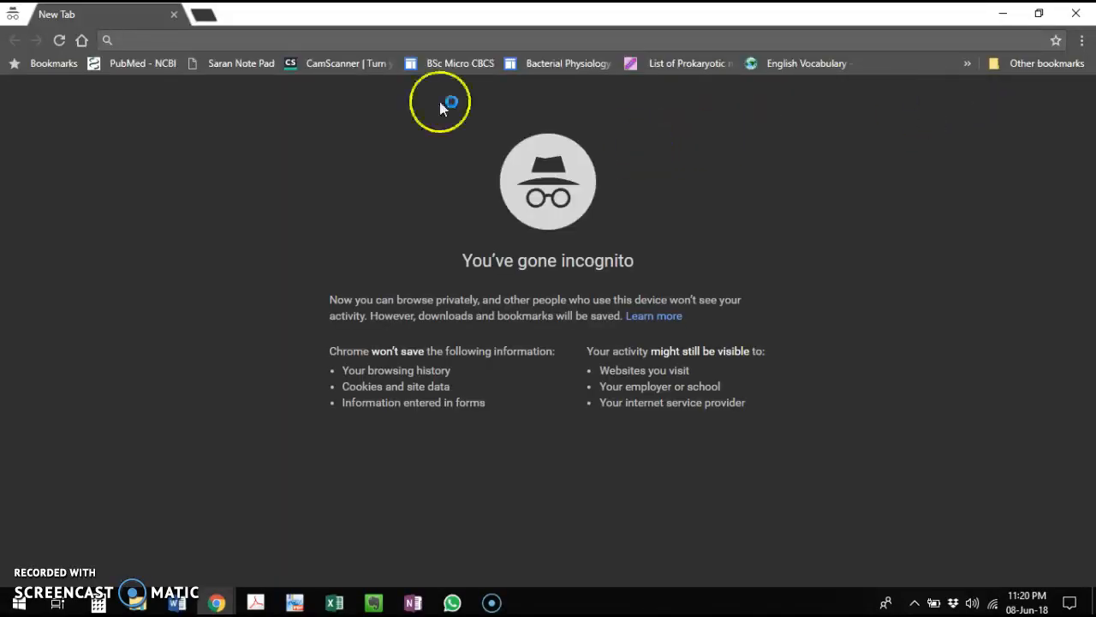
click(171, 13)
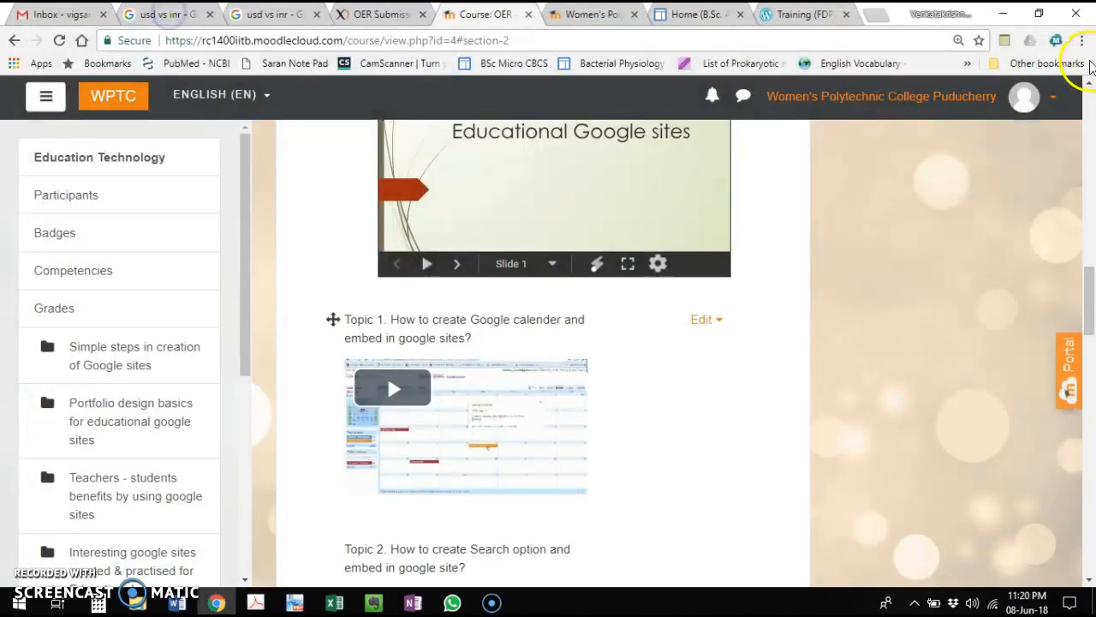
Step: Search for "google calender" in a new incognito window and open the Google Calendar result
click(1082, 40)
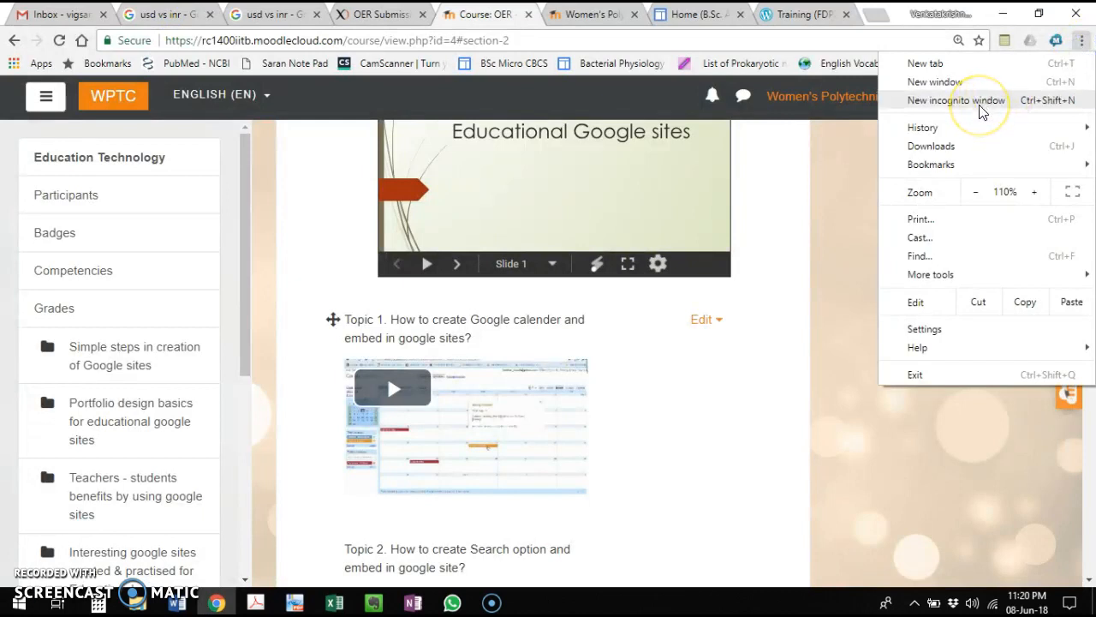
click(981, 107)
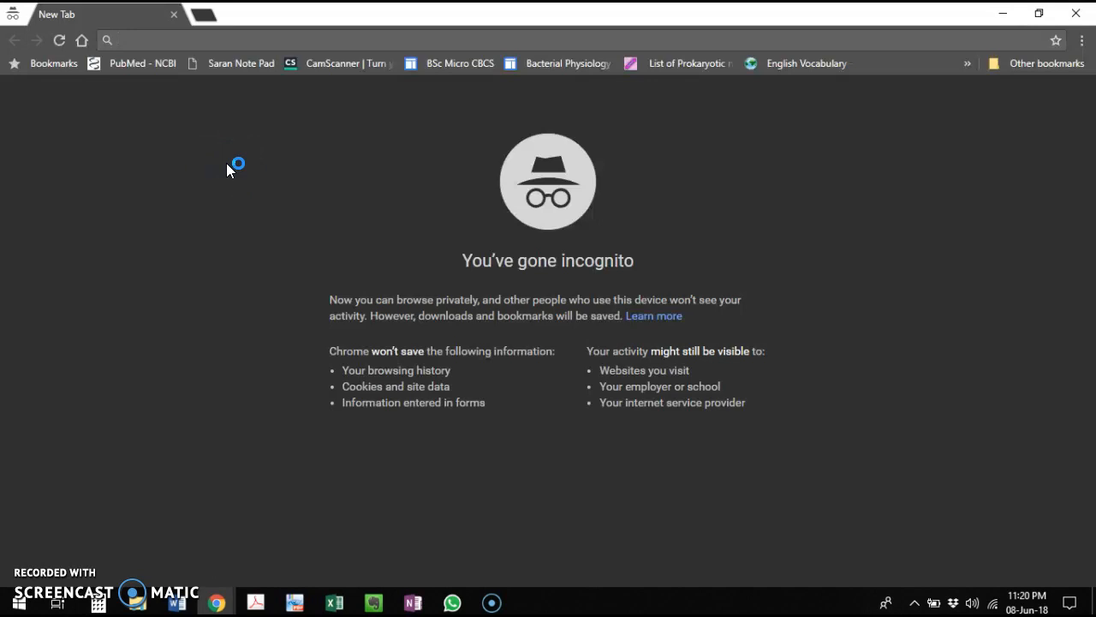
text(g)
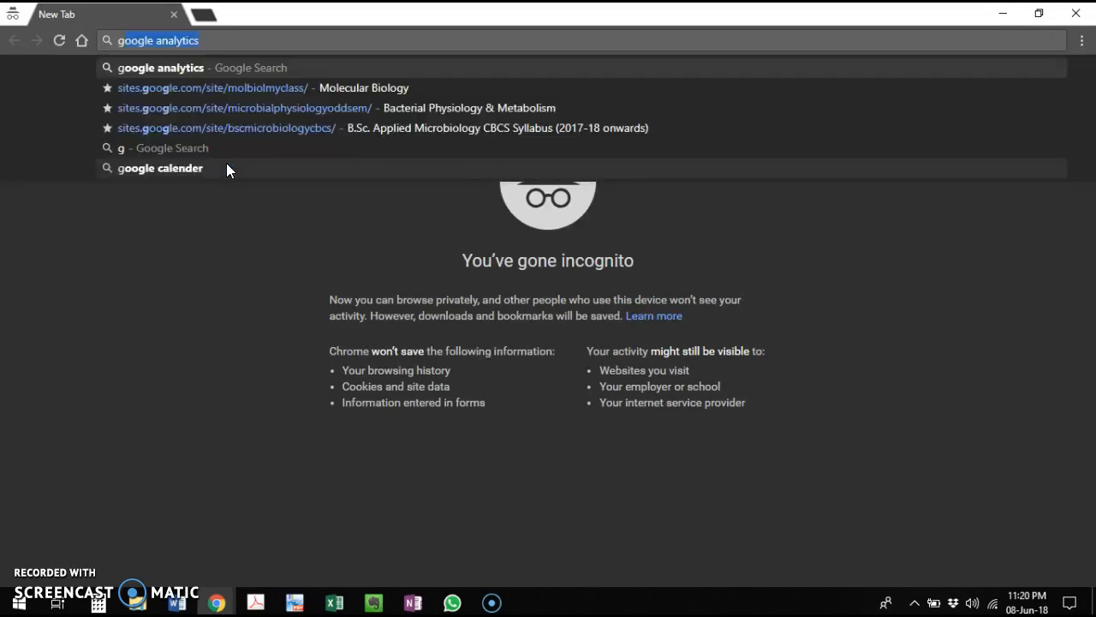
text(oogle)
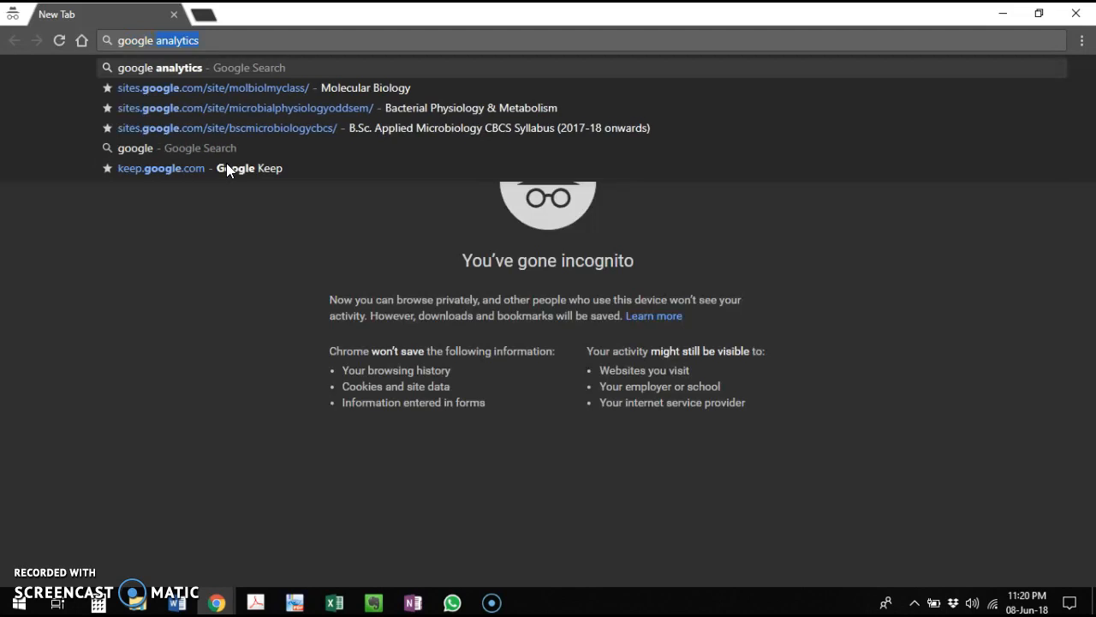
text( calen)
key(Return)
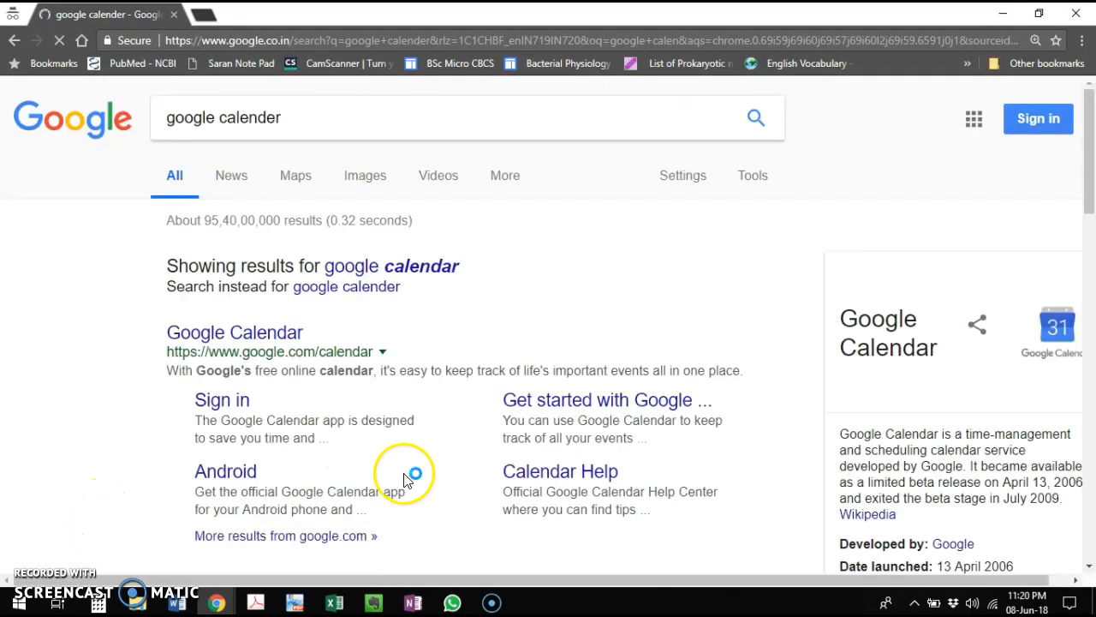
click(189, 334)
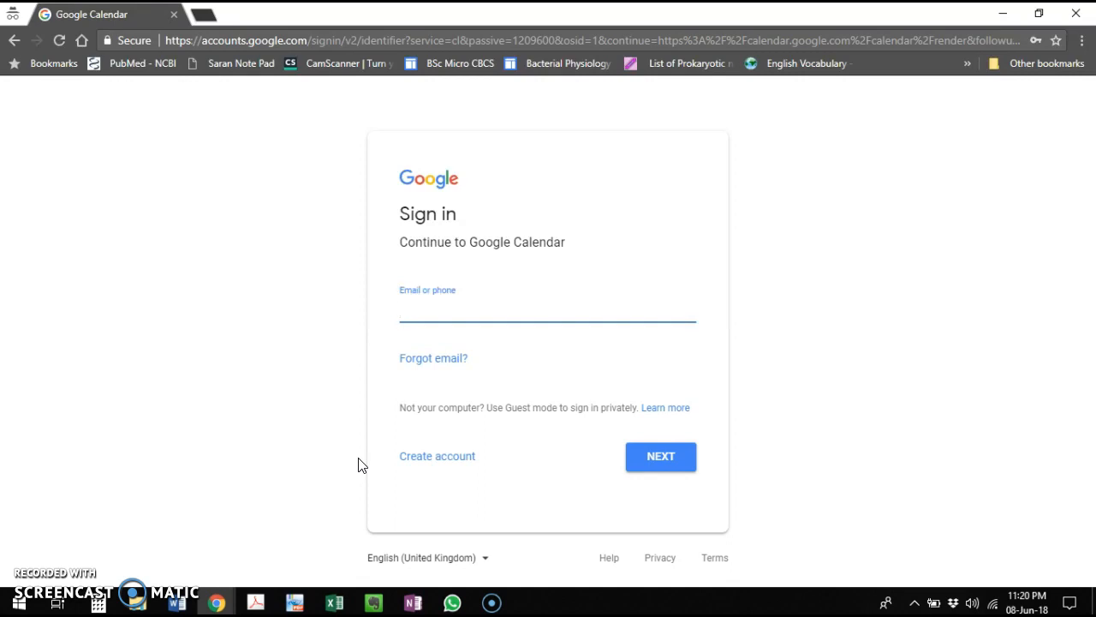
Step: Sign in to Google Calendar with the account's e-mail name and the account password
text(vi)
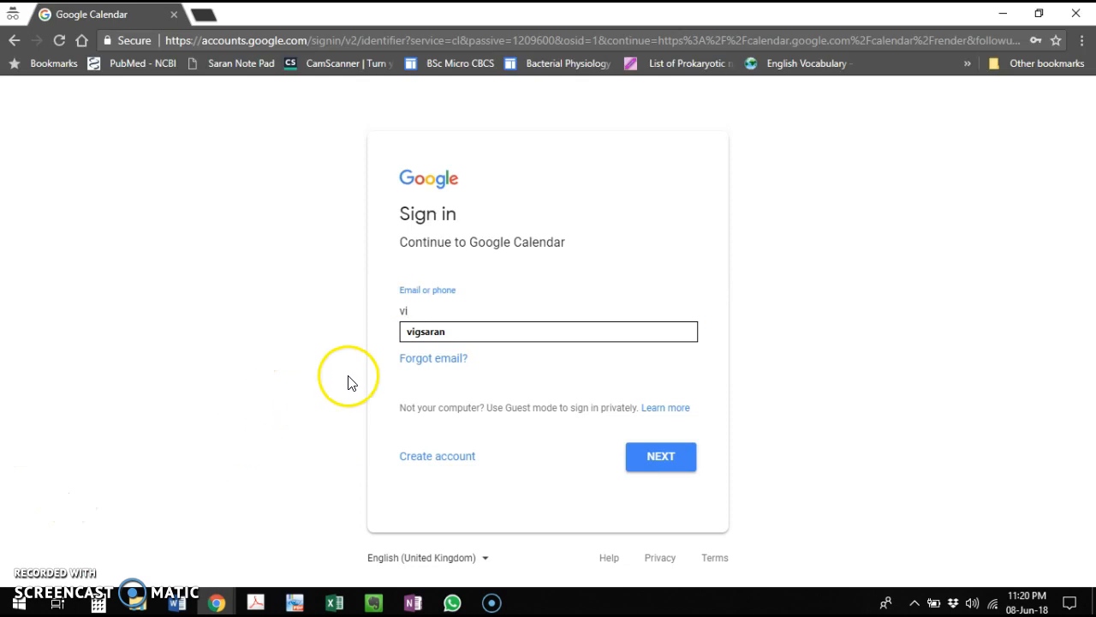
click(436, 333)
click(664, 457)
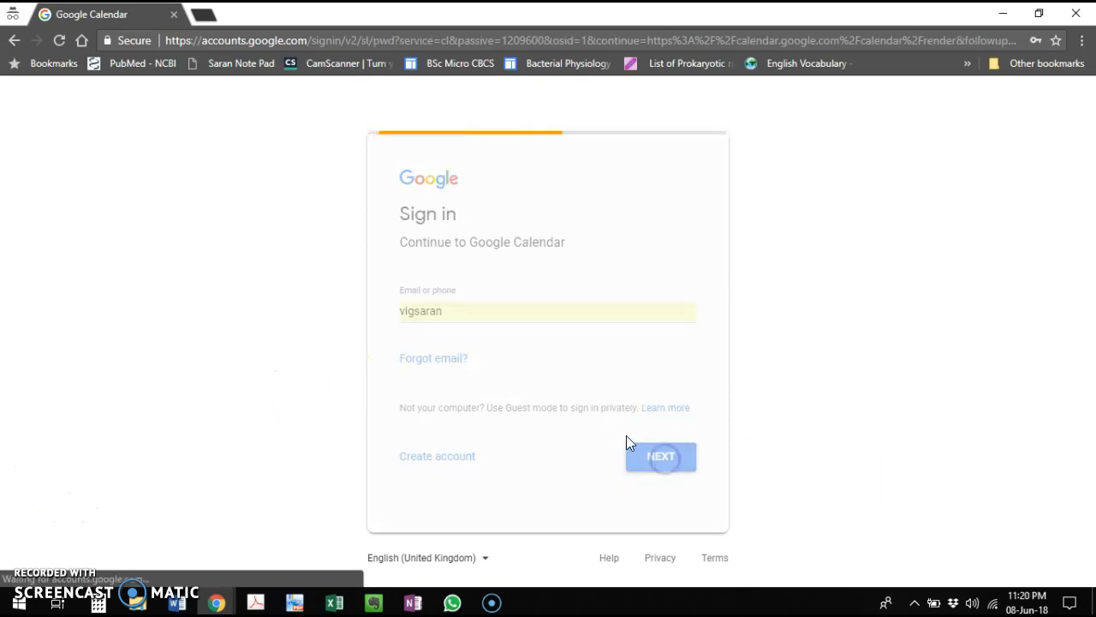
text(********)
drag(459, 319, 368, 321)
text(******)
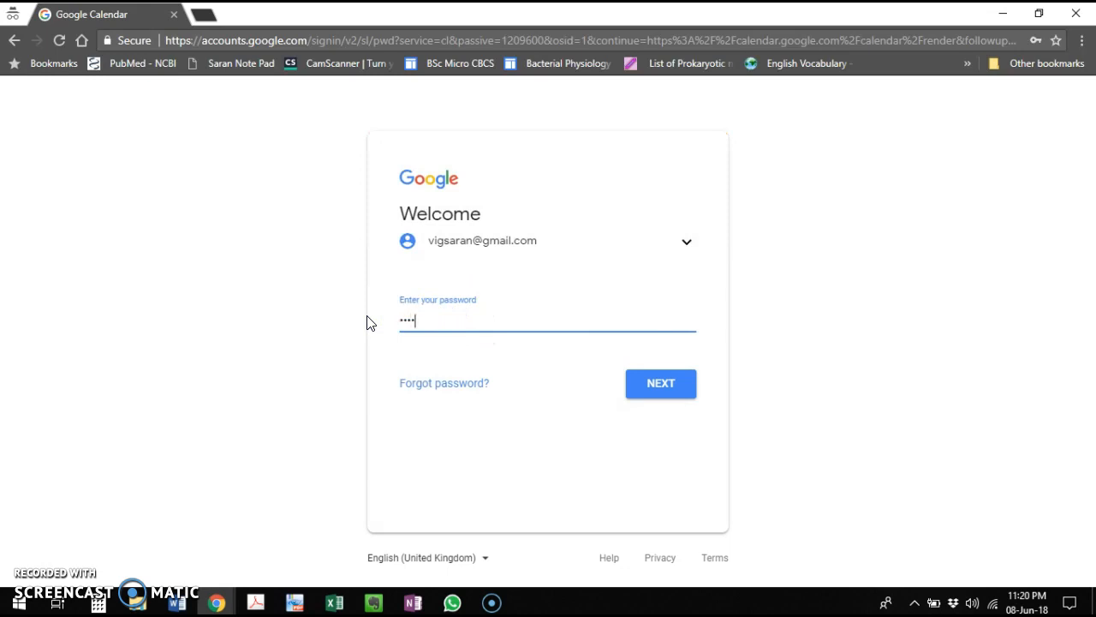
text(***)
key(Return)
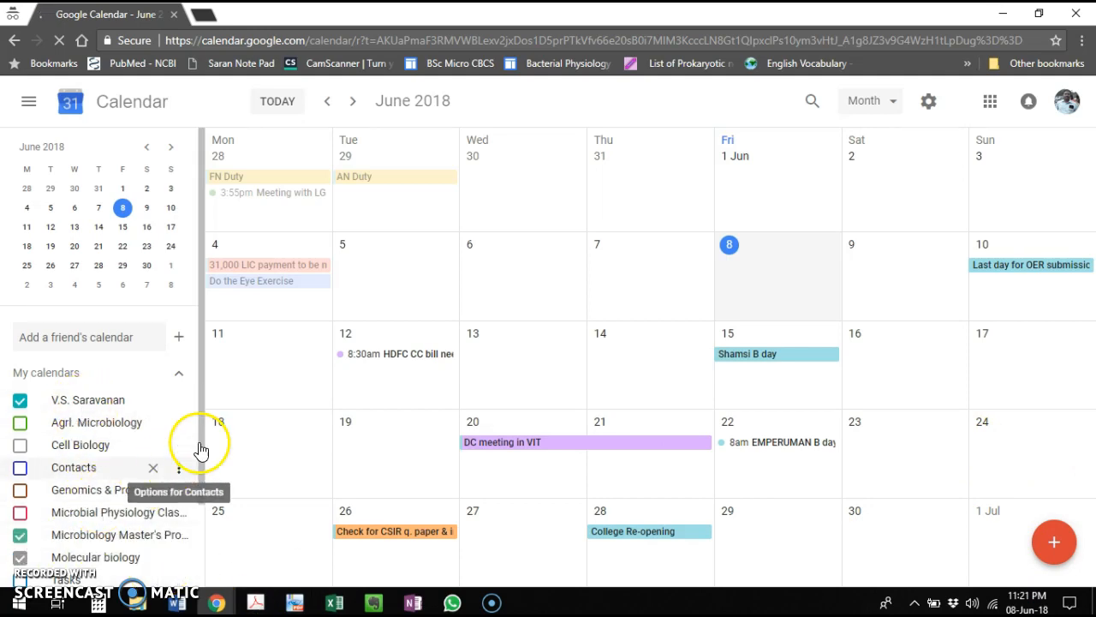
Step: Create a new calendar named FDP201x with the description "The faculty development programme offered by IIT Bombay"
scroll(127, 418, down, 2)
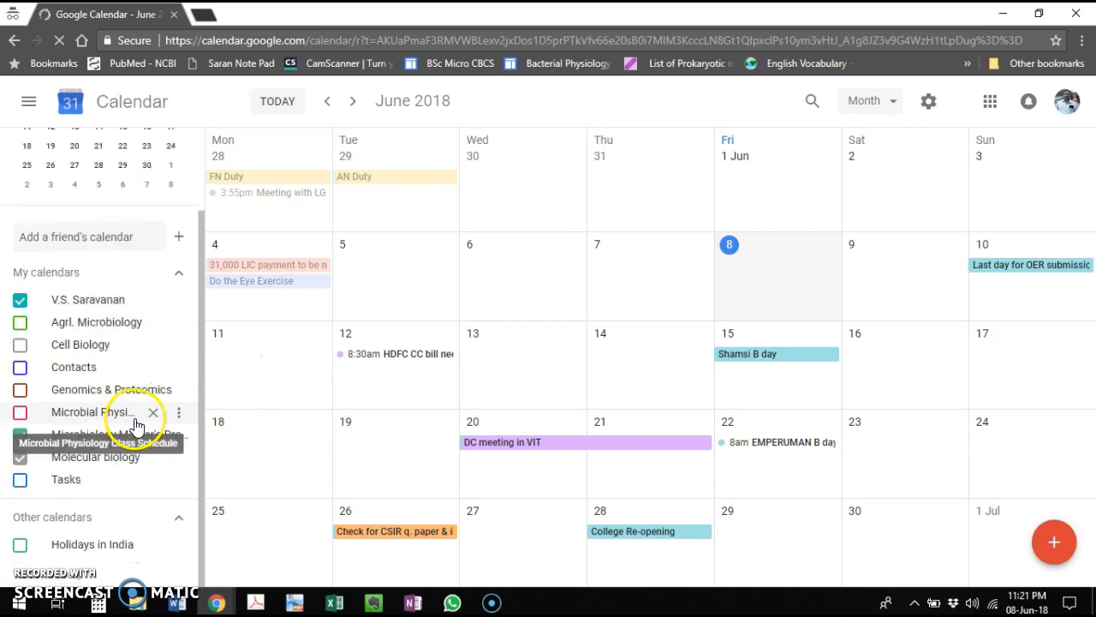
scroll(141, 455, up, 2)
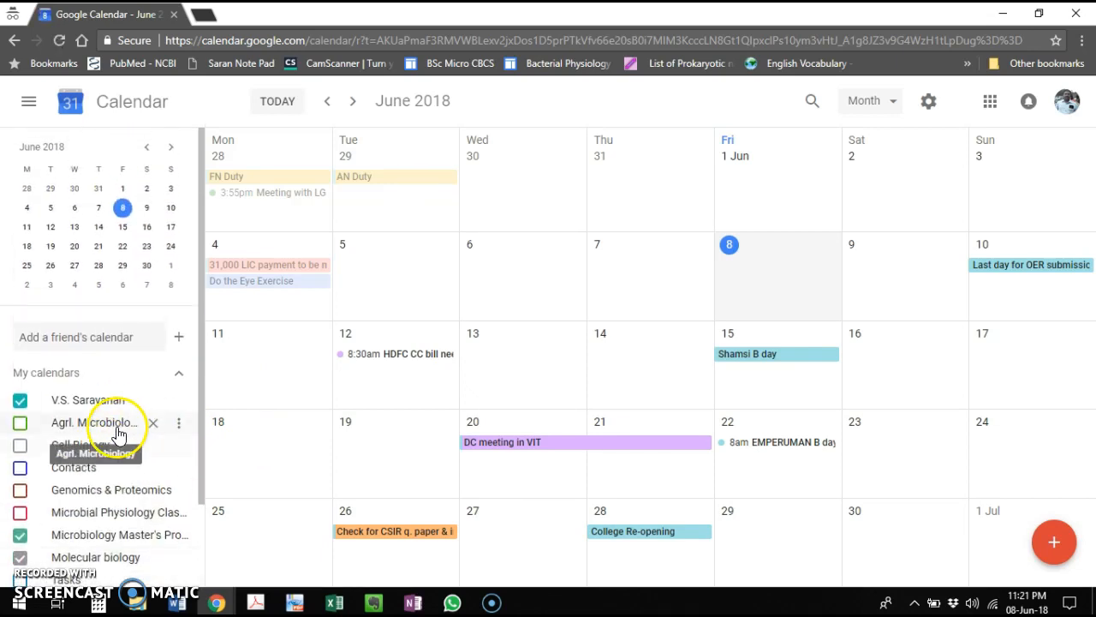
click(180, 347)
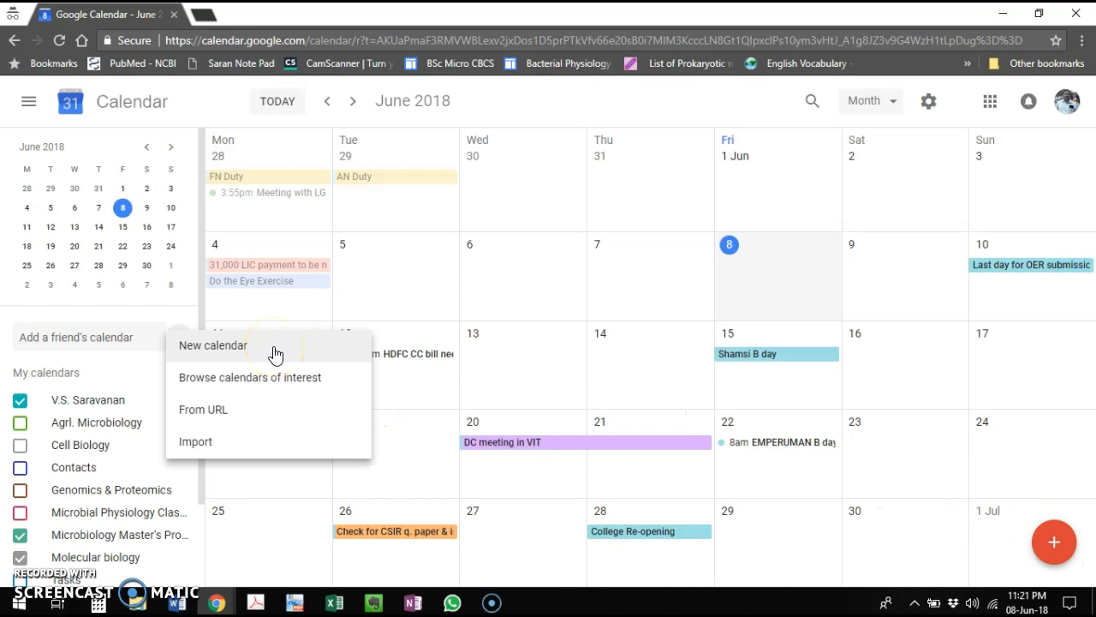
click(244, 350)
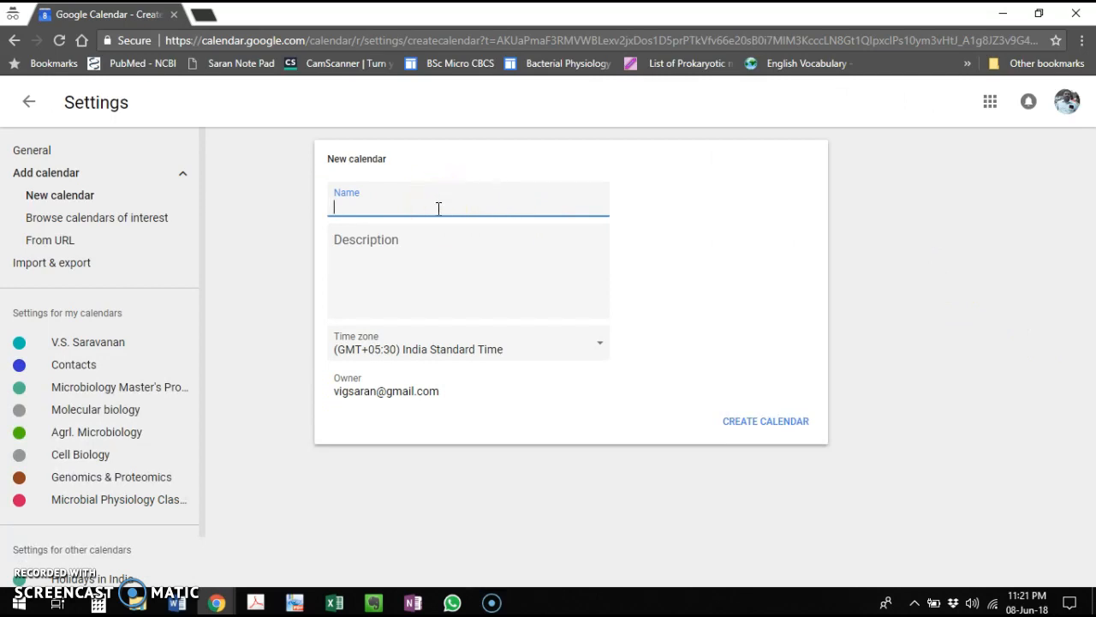
text(FDP201x)
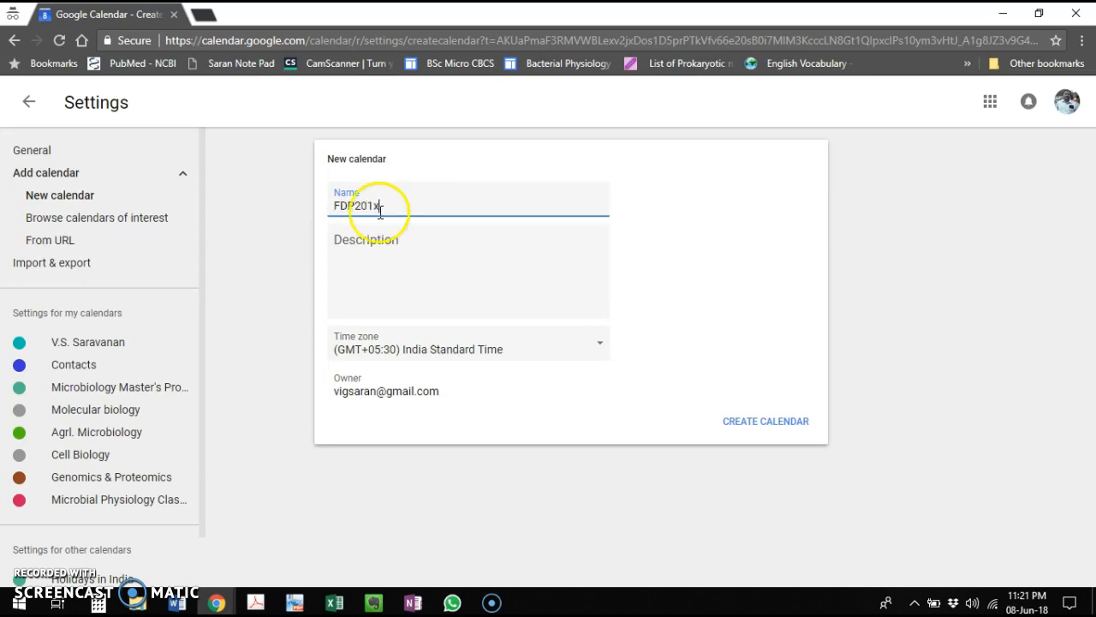
click(350, 275)
text(The)
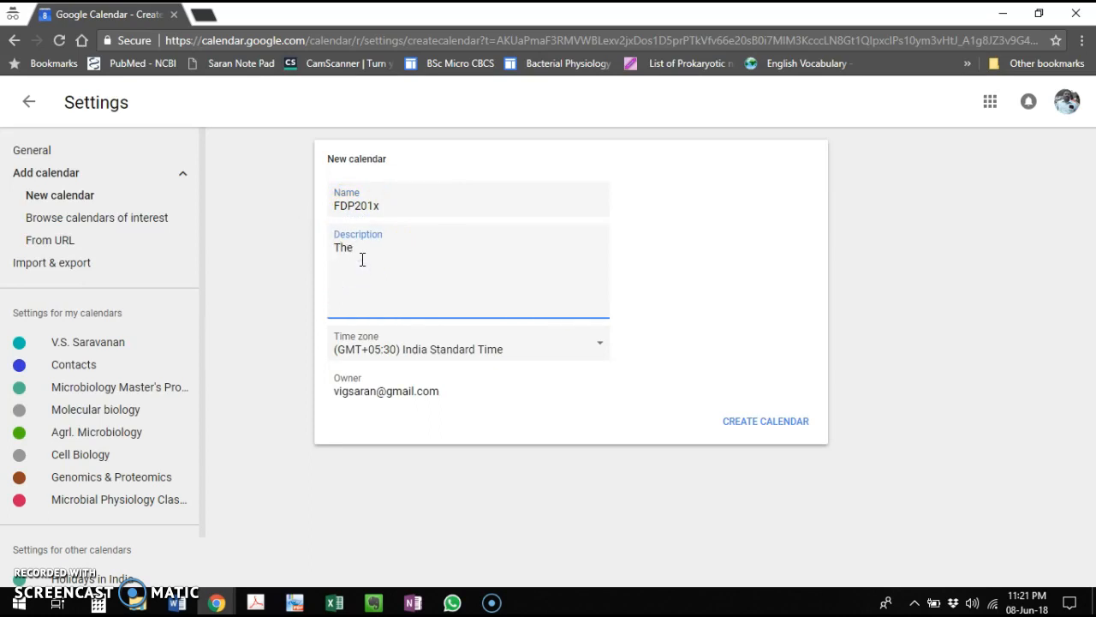
text( faculty development programme)
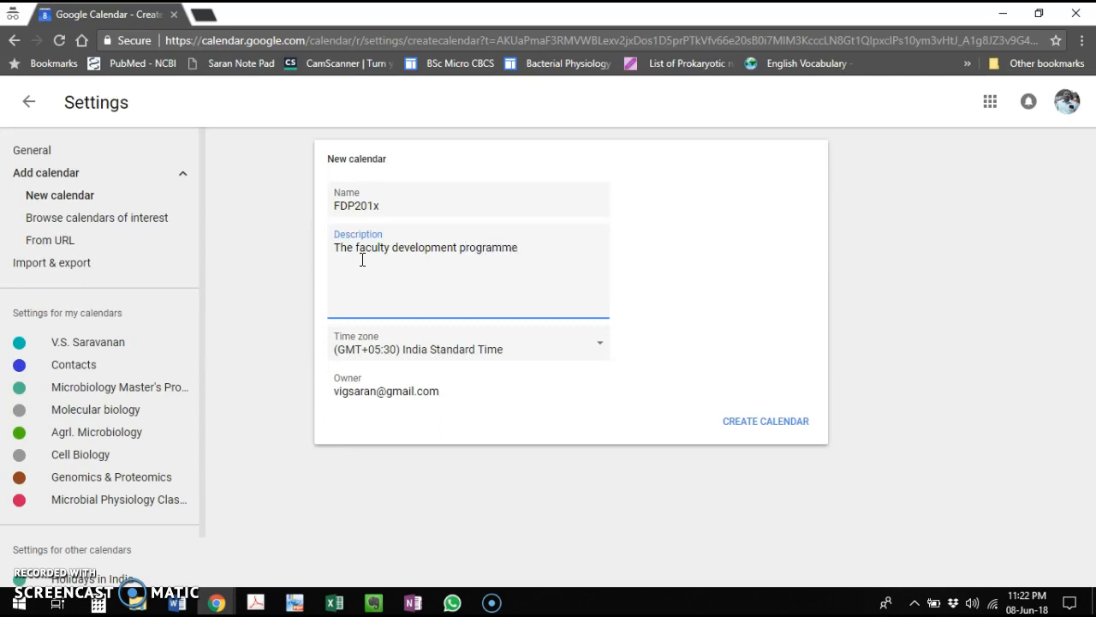
text( offered by IIT Bombay)
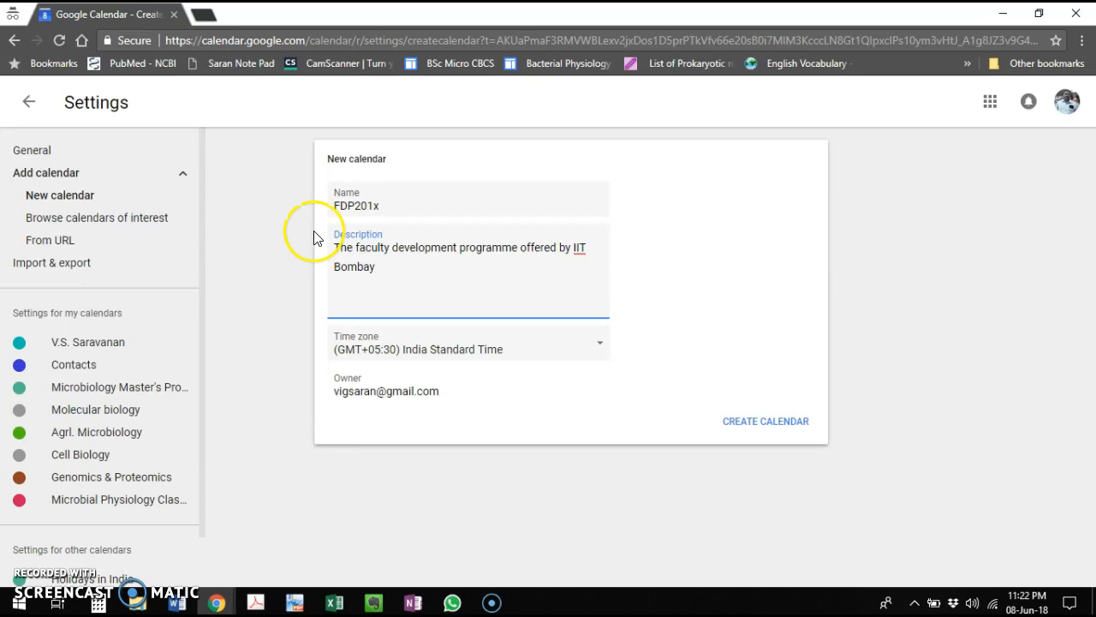
click(771, 429)
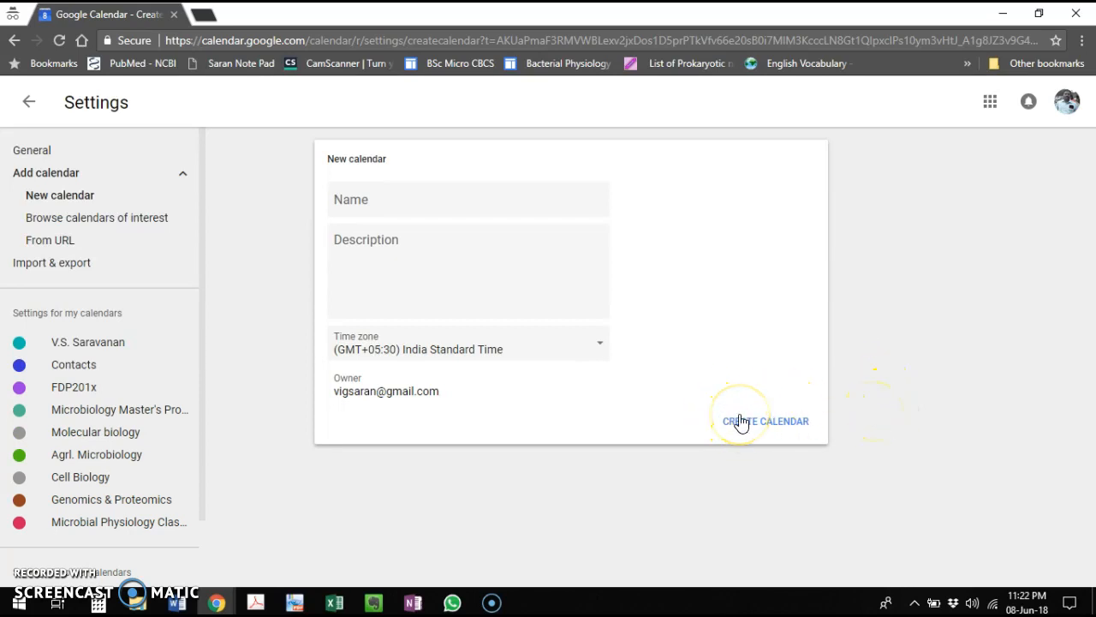
click(795, 420)
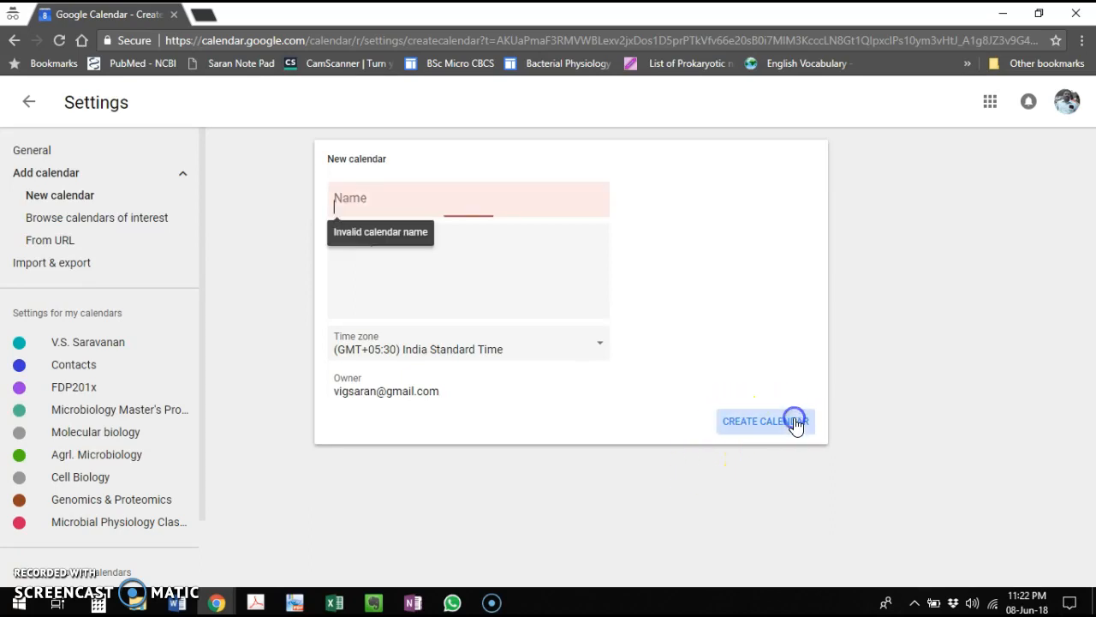
click(506, 222)
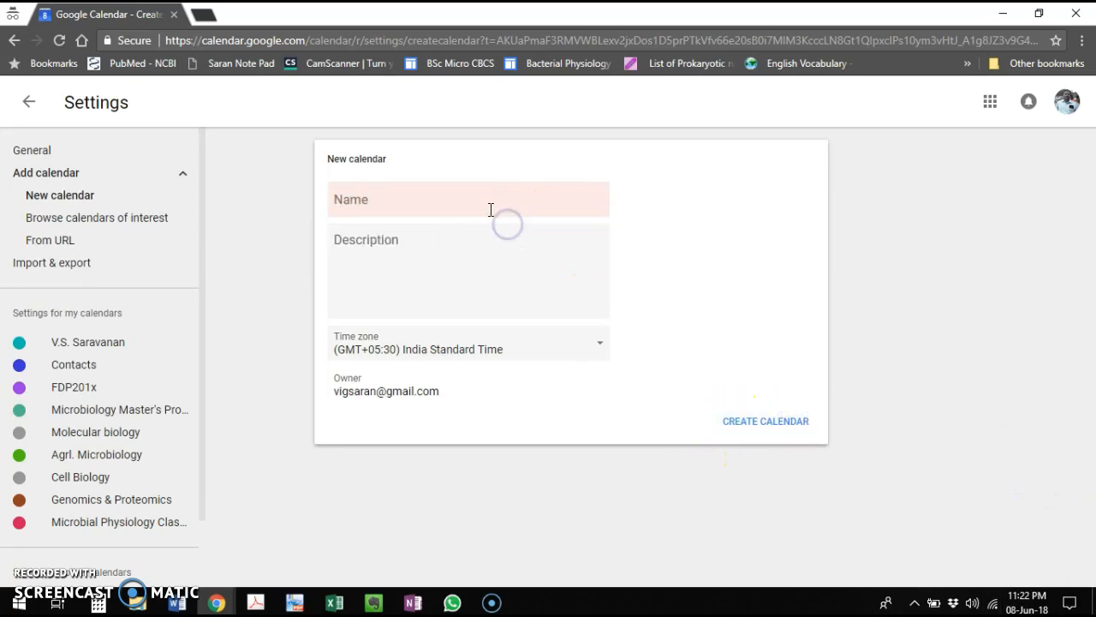
click(479, 201)
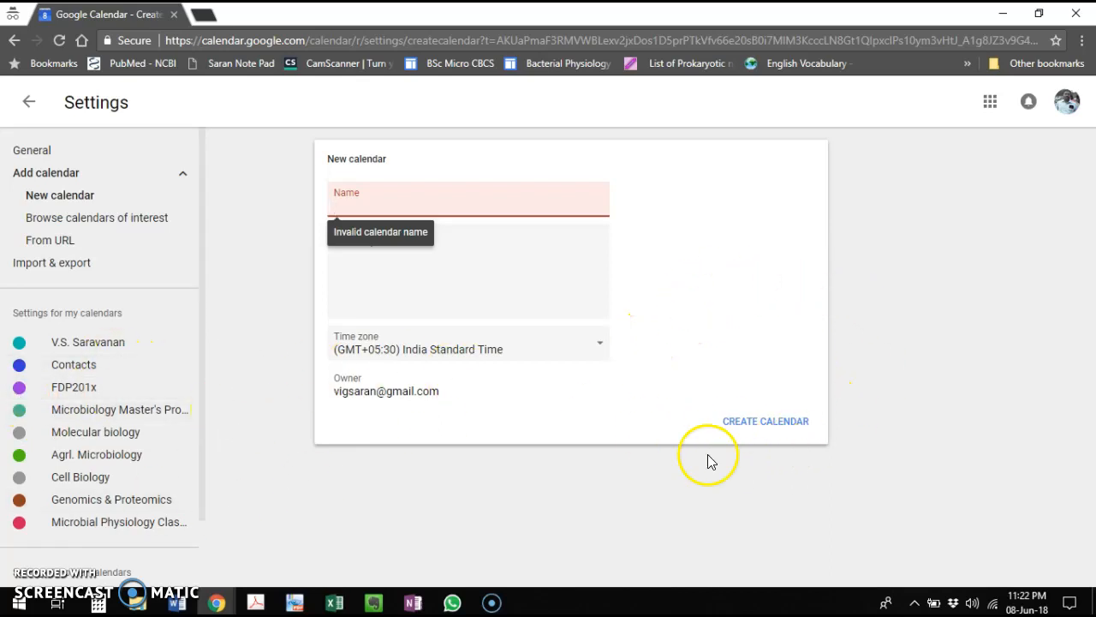
click(796, 486)
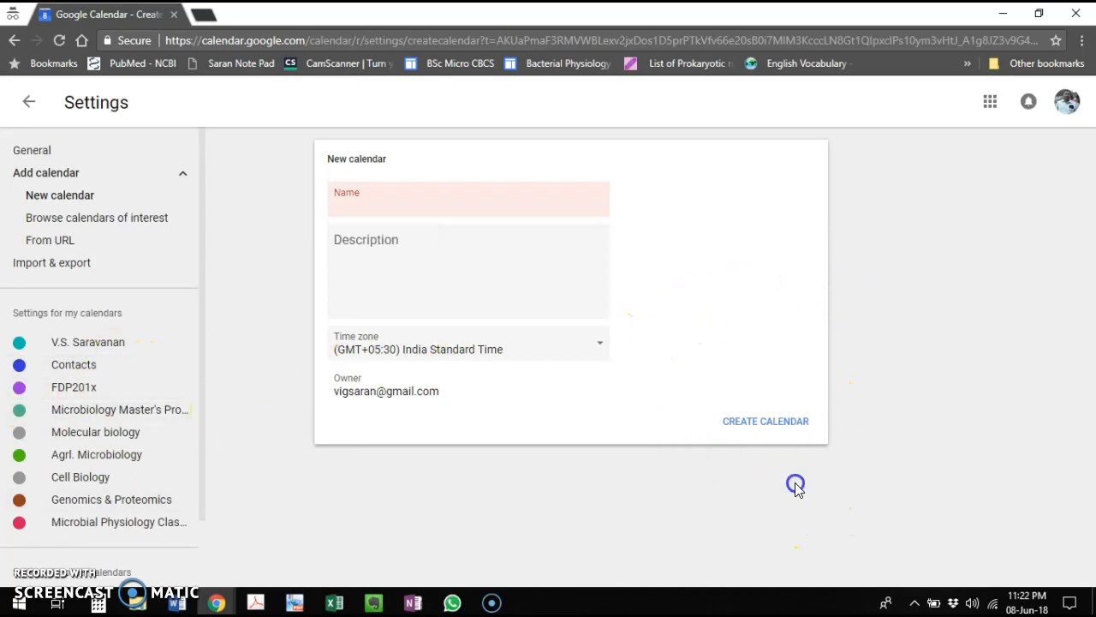
Step: Open the FDP201x calendar's settings and review its permissions, sharing and notification options down to the Integrate calendar section
click(83, 396)
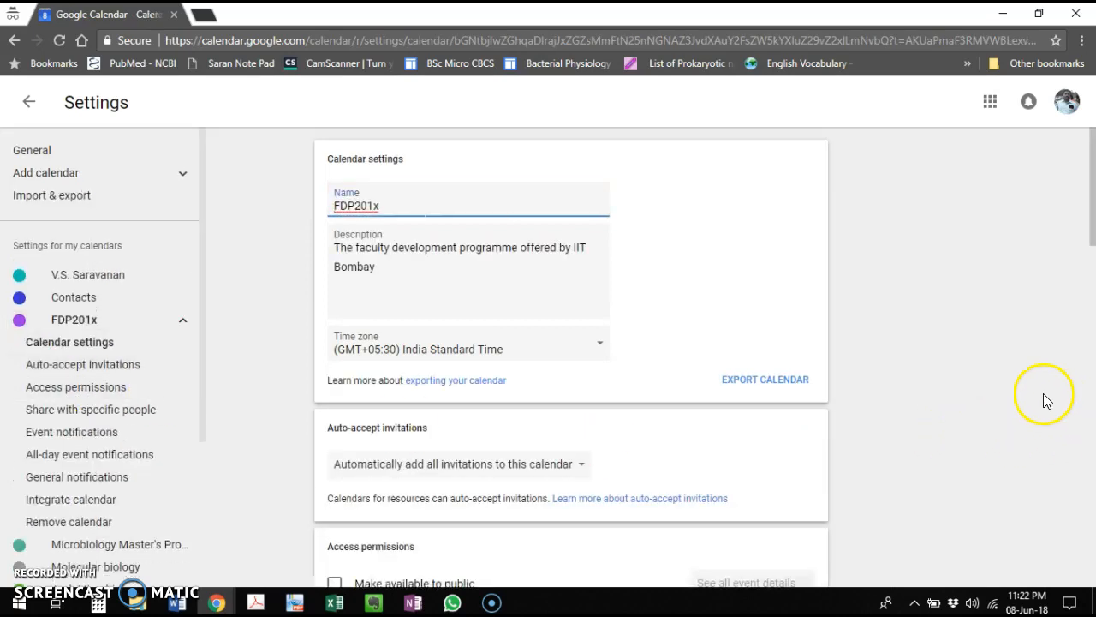
scroll(964, 385, down, 3)
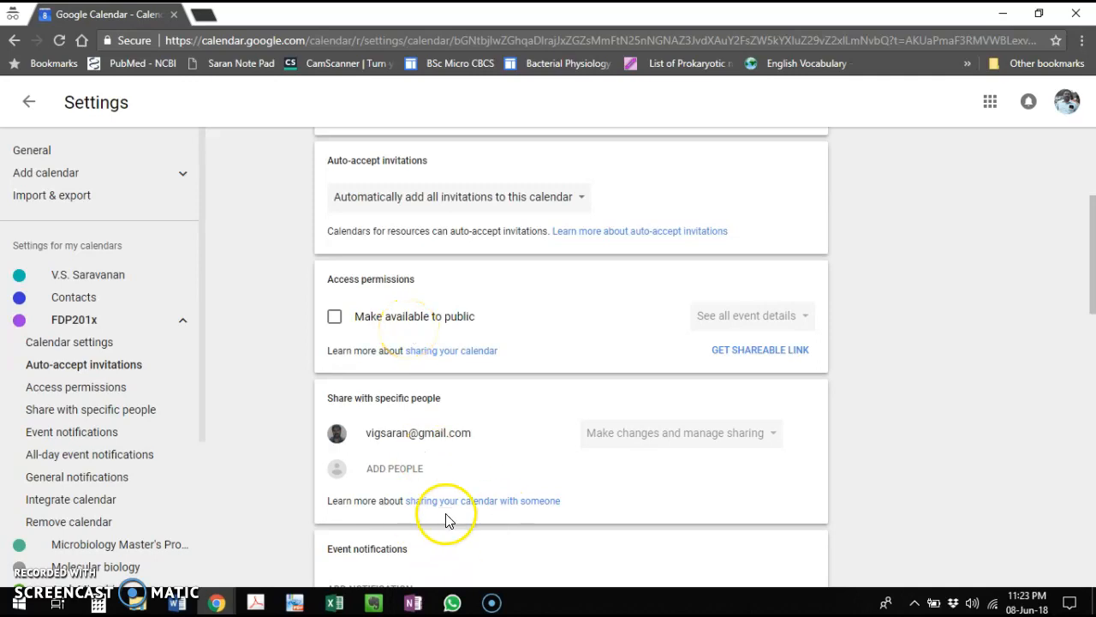
scroll(896, 501, down, 3)
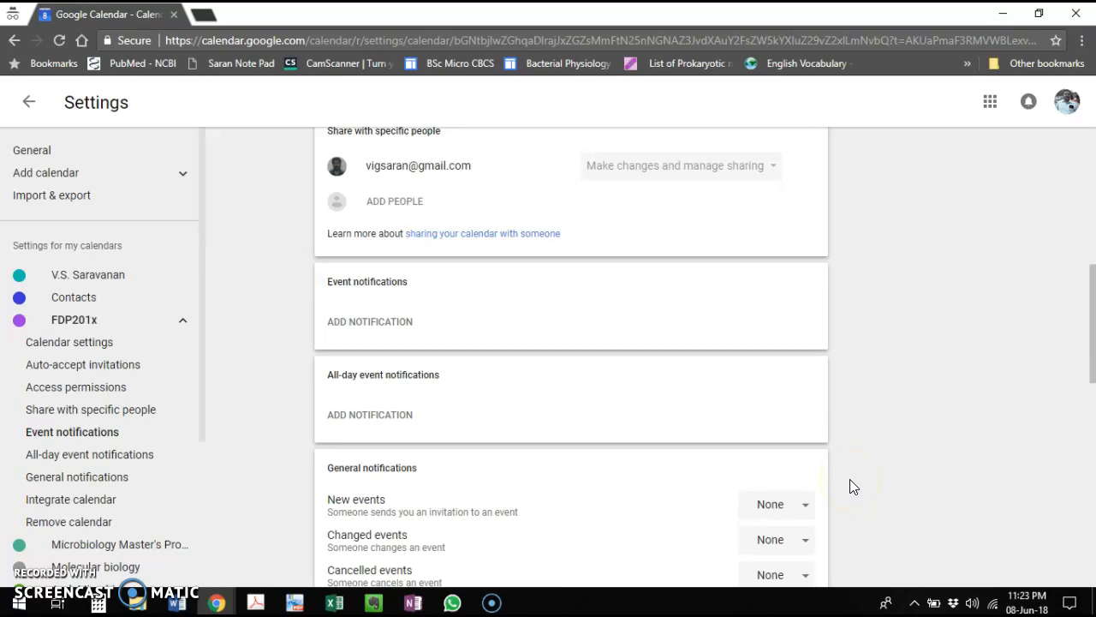
scroll(838, 488, down, 5)
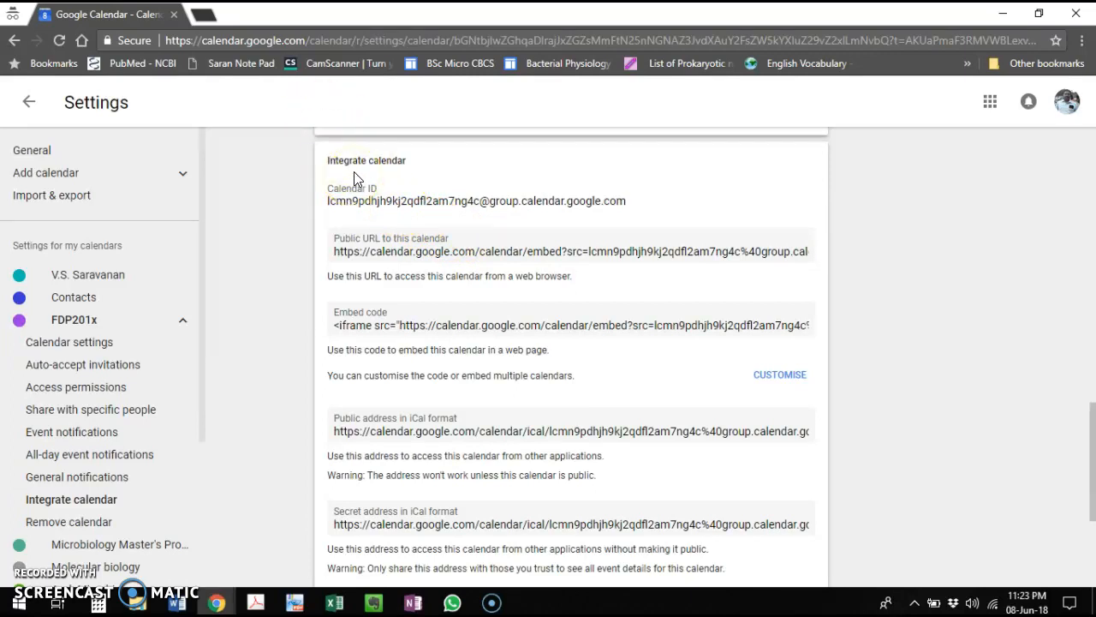
Step: Review the public URL, embed code, iCal addresses and removal options in the FDP201x calendar's settings
click(385, 256)
click(348, 323)
click(348, 258)
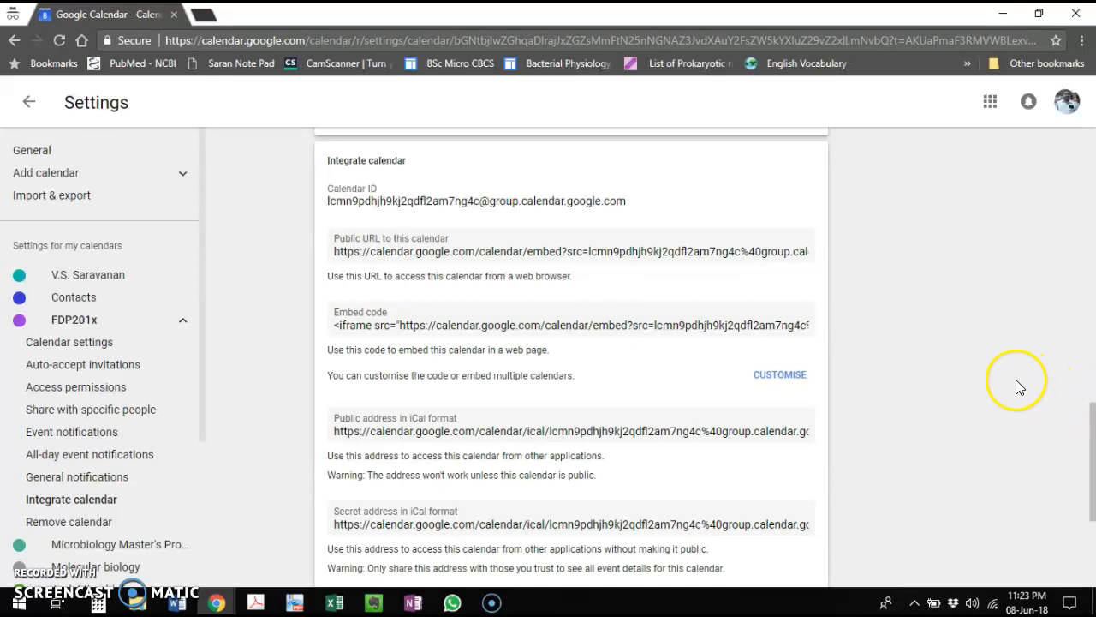
scroll(943, 391, down, 3)
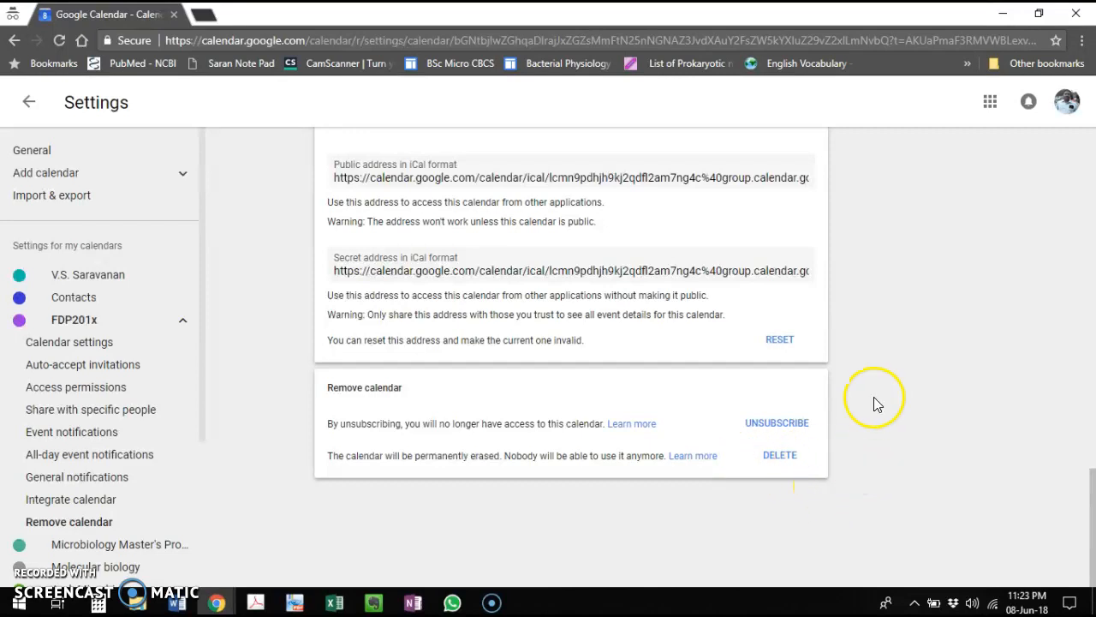
scroll(867, 381, up, 15)
scroll(867, 376, down, 8)
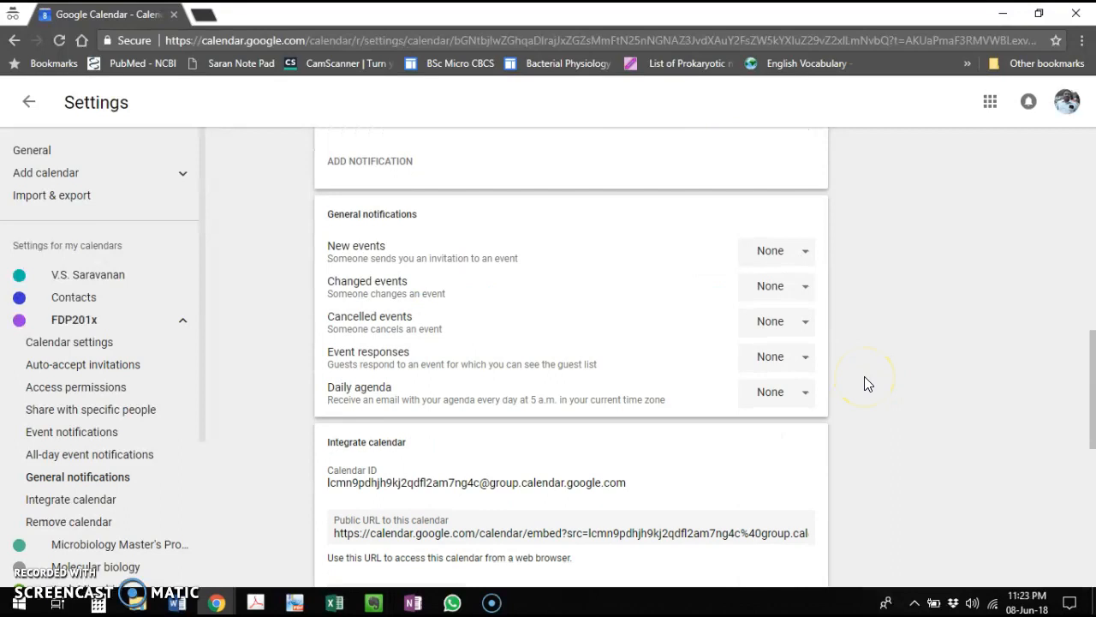
Step: Open the bookmarked BSc Micro CBCS Google site in a new tab and dismiss its introductory notice
click(203, 15)
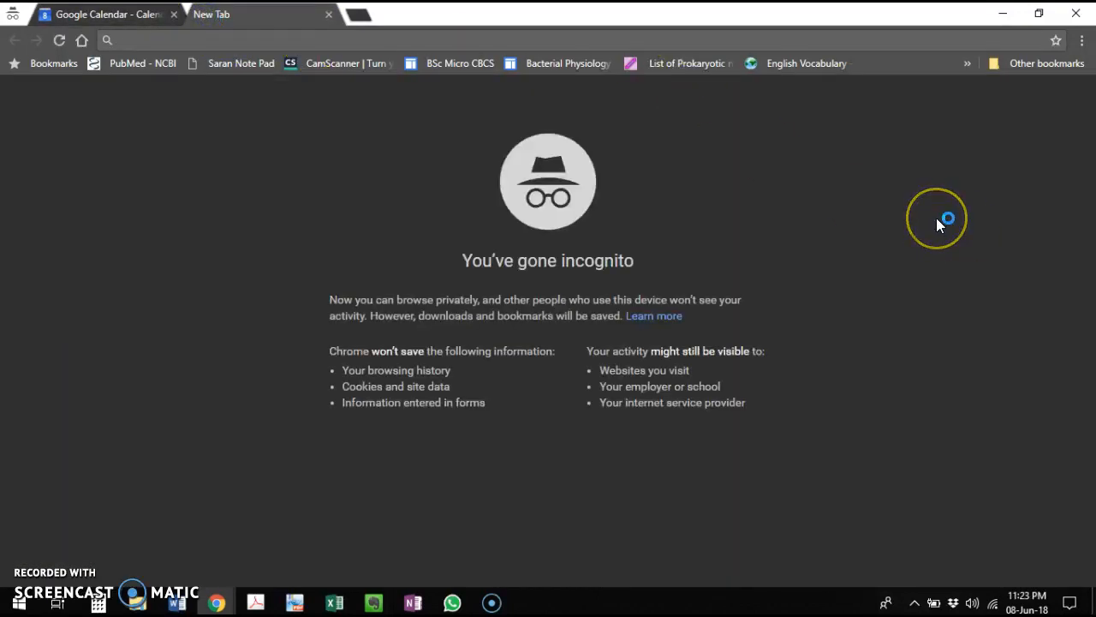
click(424, 63)
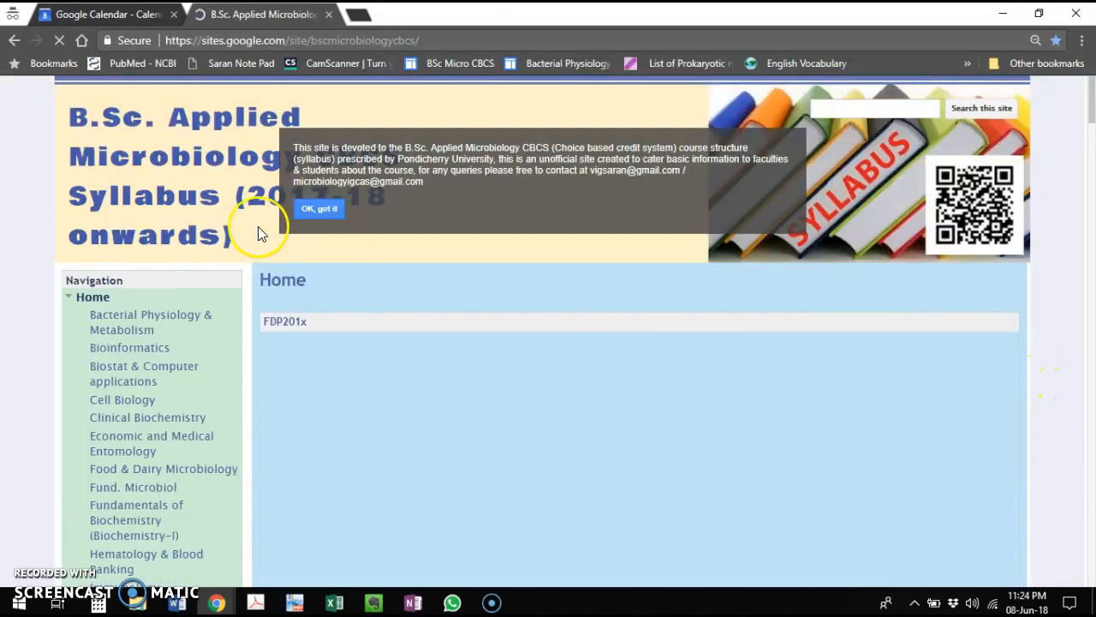
click(316, 210)
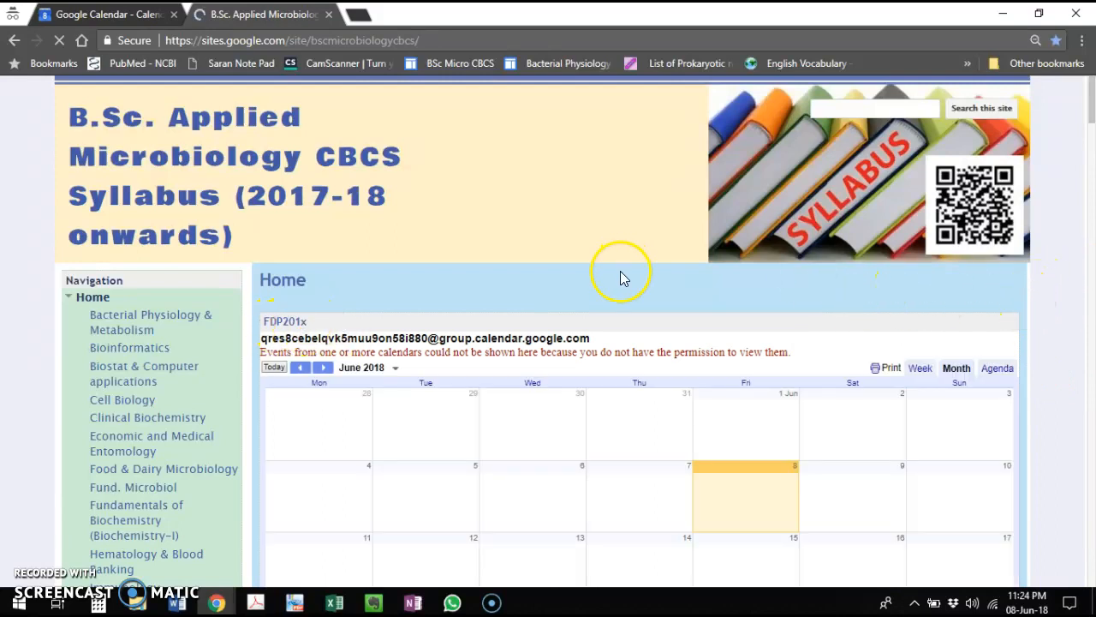
scroll(676, 309, down, 3)
scroll(685, 311, up, 3)
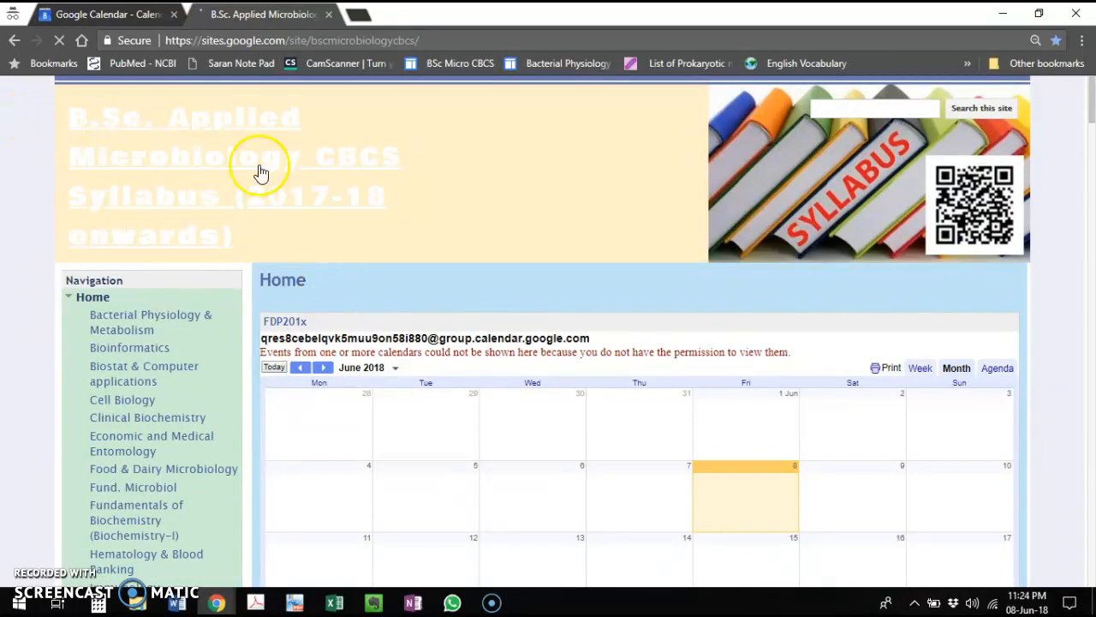
Step: Sign in to the B.Sc. Applied Microbiology site through the link in its page footer
drag(1087, 128, 1089, 482)
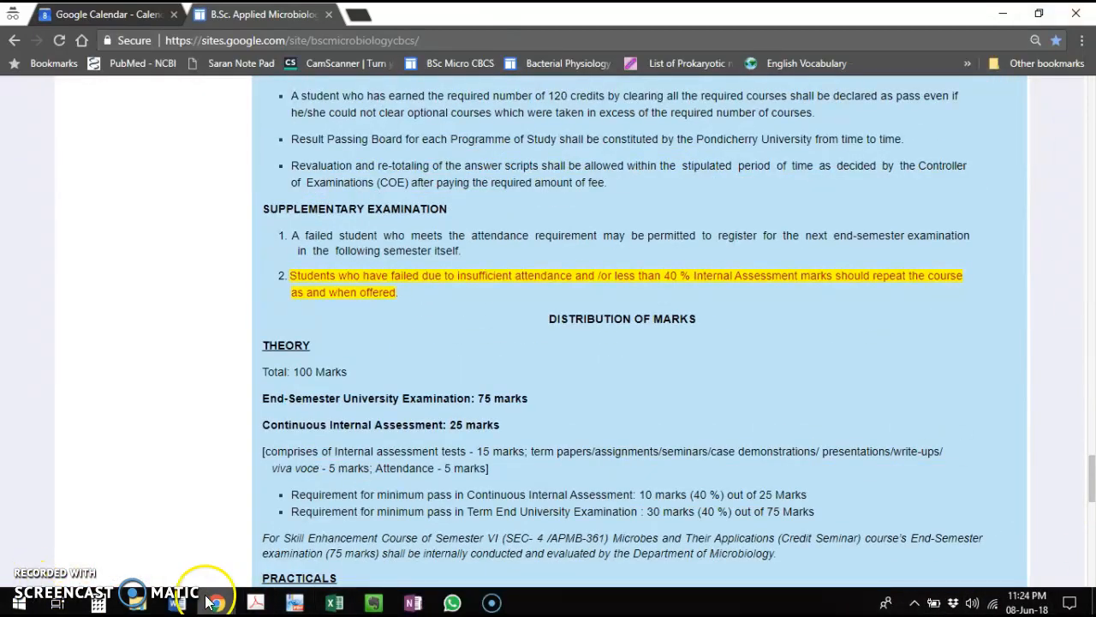
drag(1091, 481, 1091, 103)
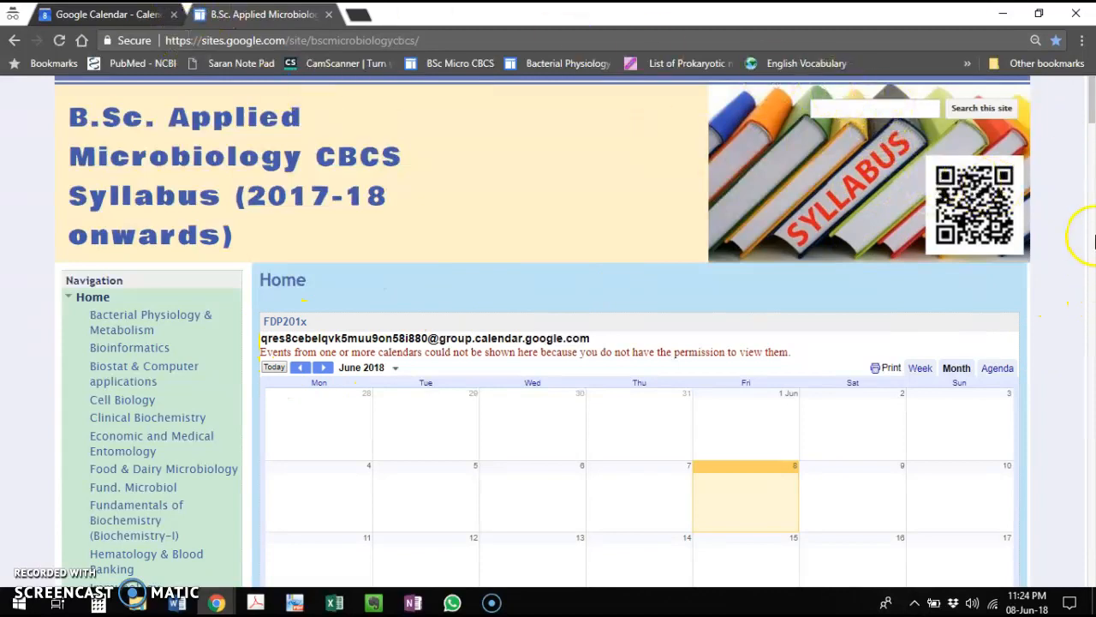
drag(1092, 112, 1091, 550)
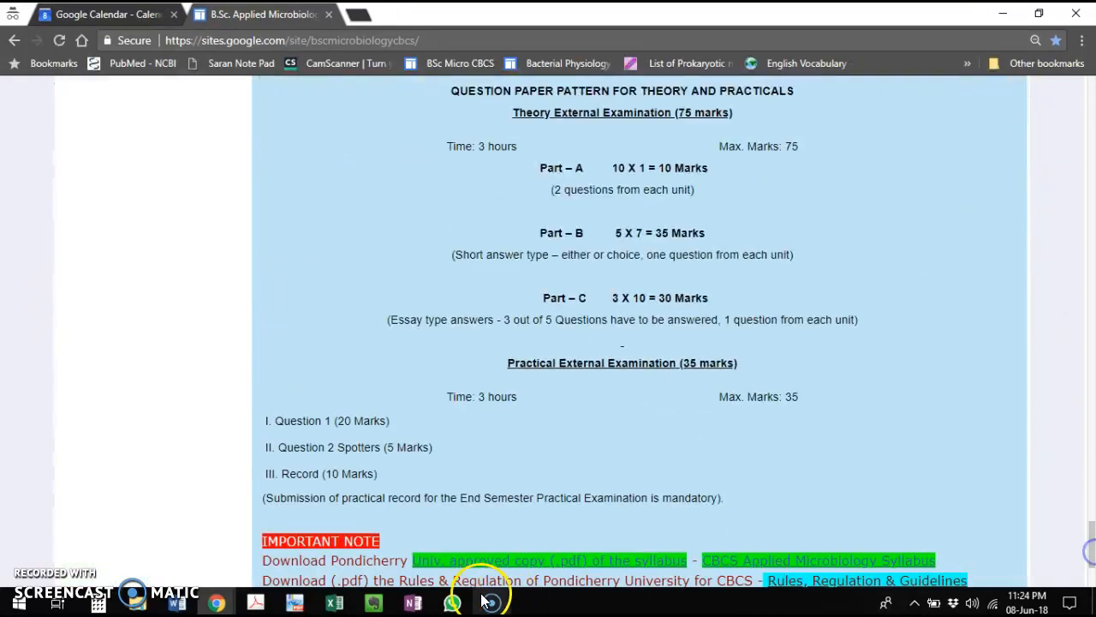
click(10, 604)
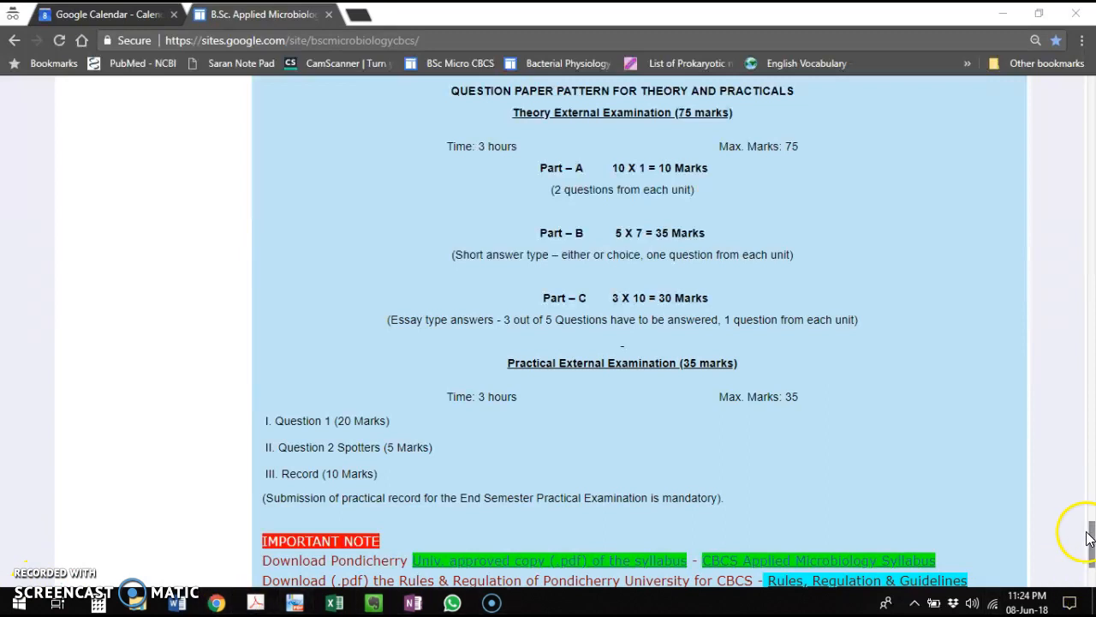
scroll(1059, 441, down, 3)
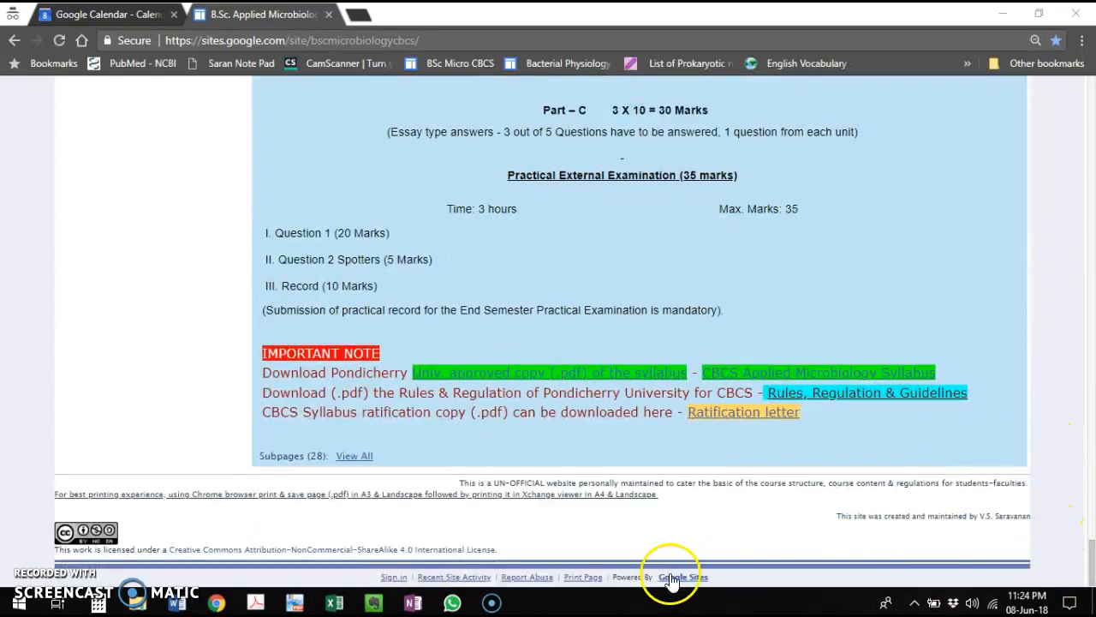
click(390, 578)
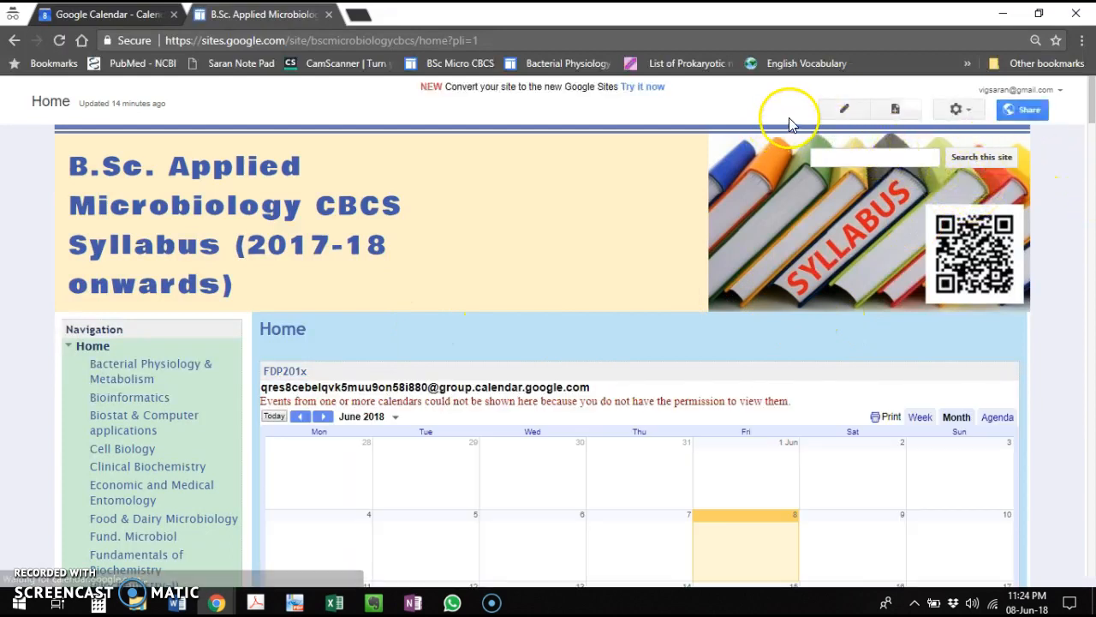
Step: Open the site's Home page for editing and remove the existing FDP201x Google Calendar gadget
click(844, 115)
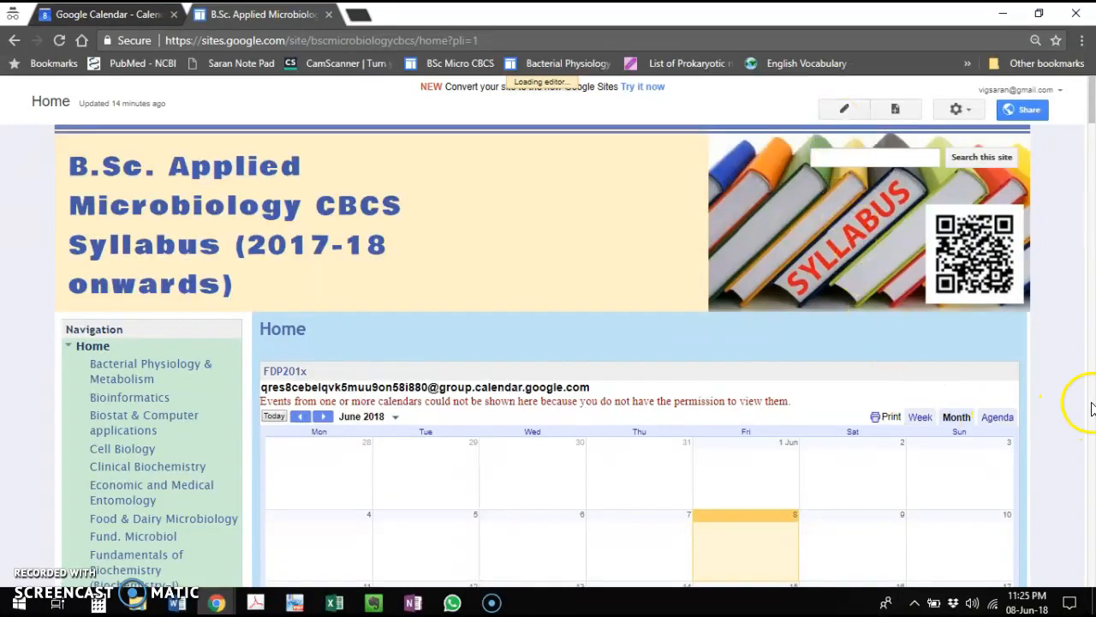
click(846, 112)
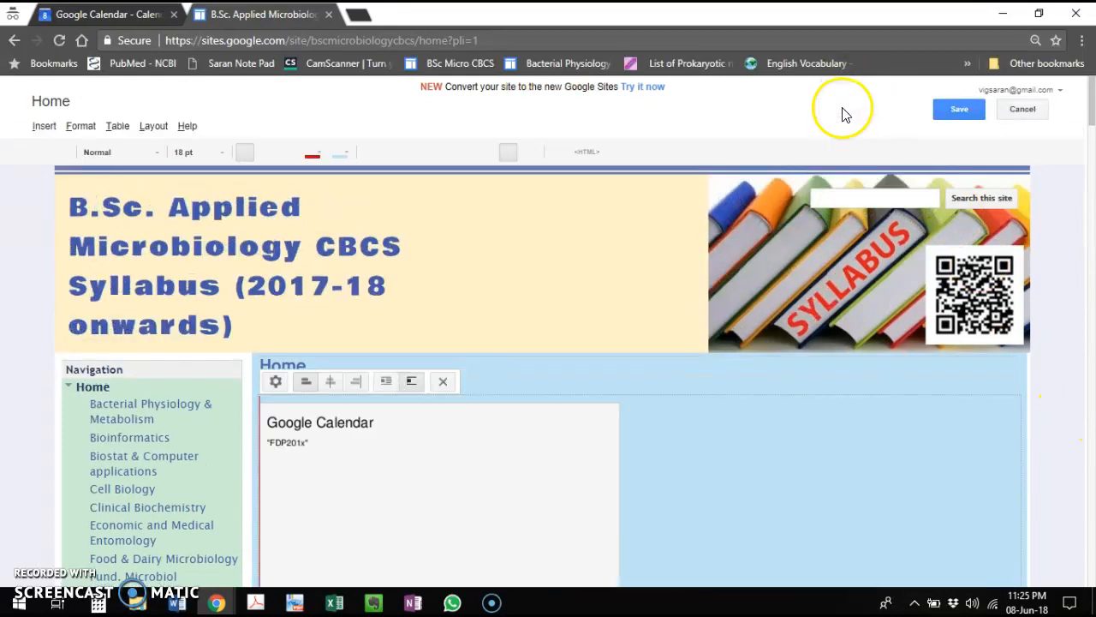
click(445, 382)
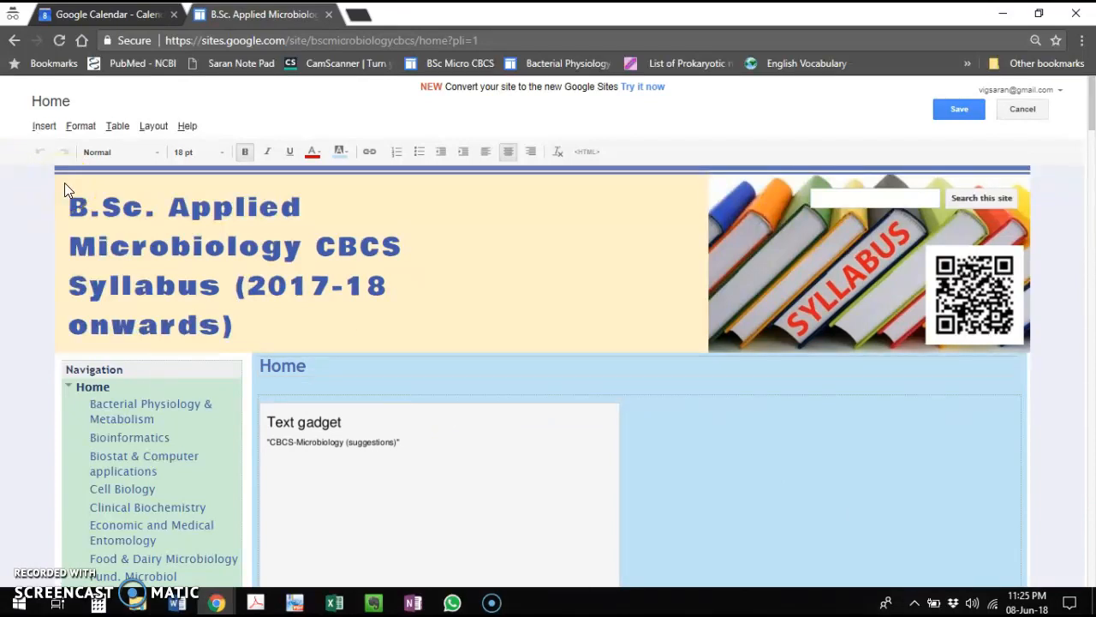
Step: Insert a Google Calendar gadget on the Home page, choosing the FDP201x calendar as its source
click(39, 126)
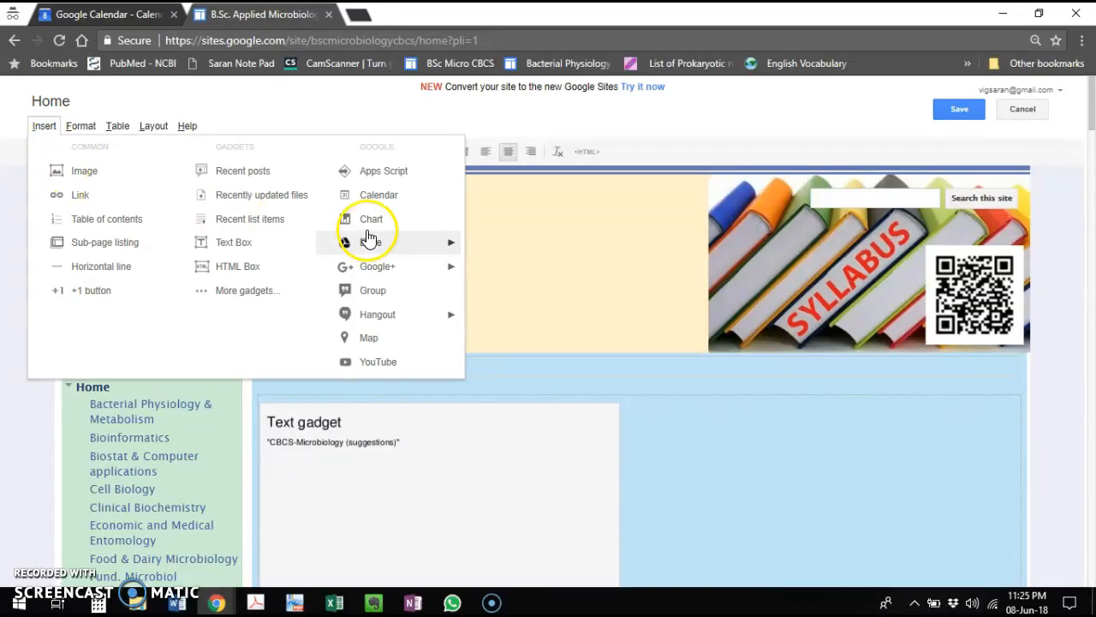
click(378, 196)
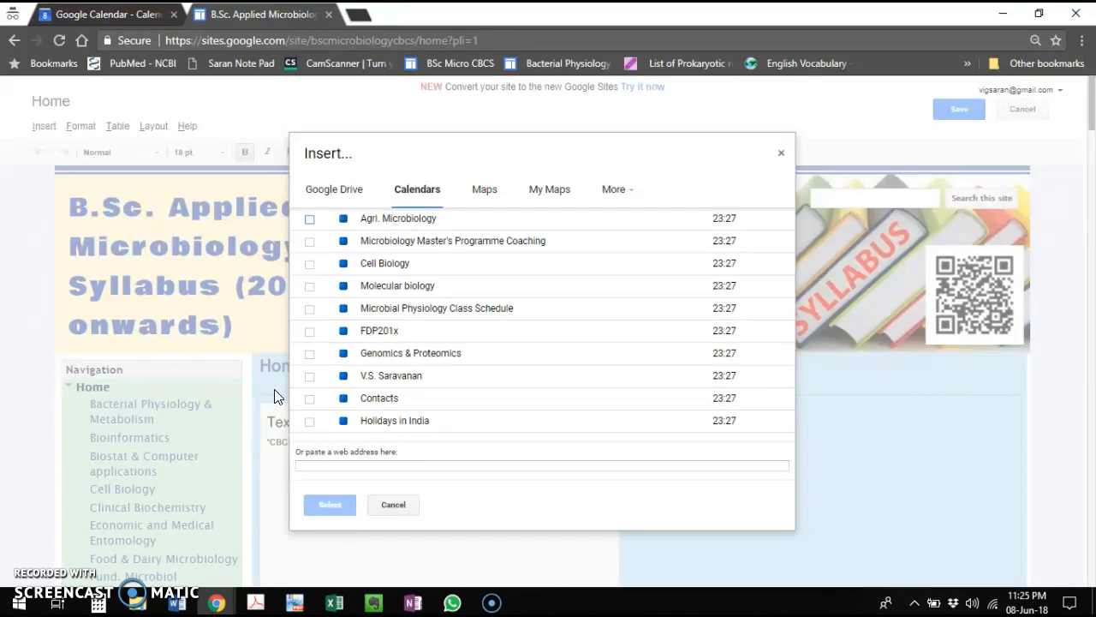
click(309, 331)
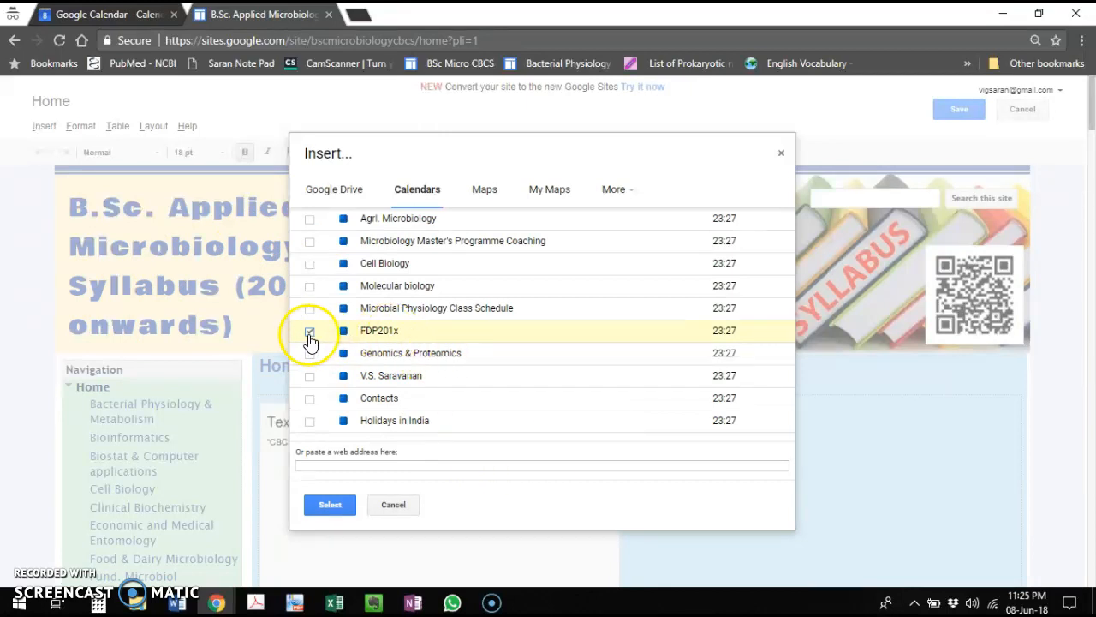
click(328, 511)
click(111, 18)
scroll(771, 480, down, 3)
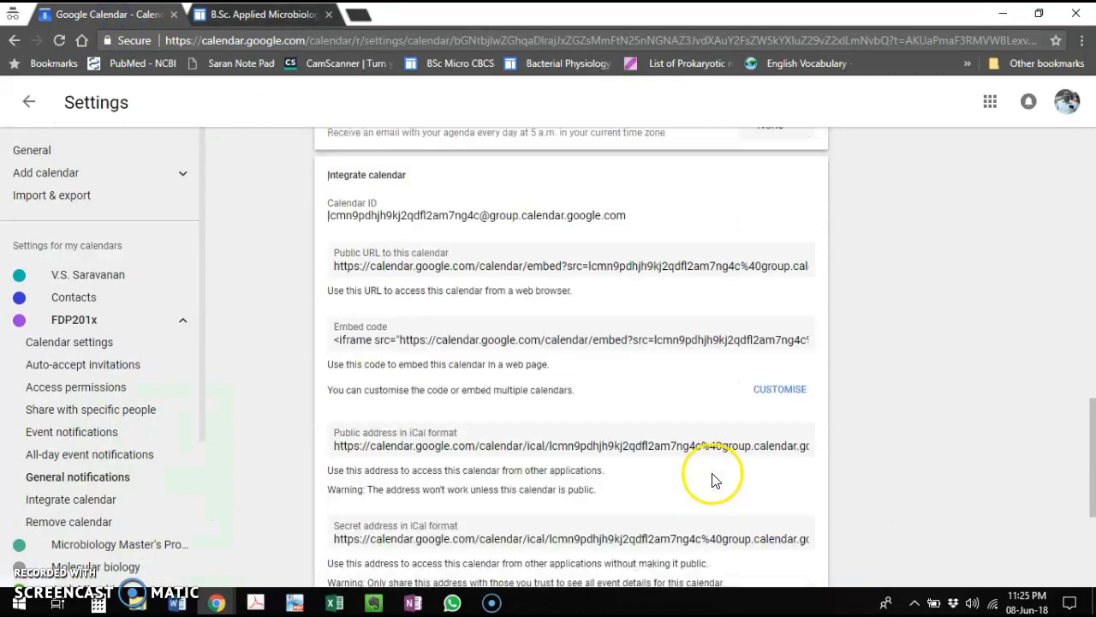
click(253, 16)
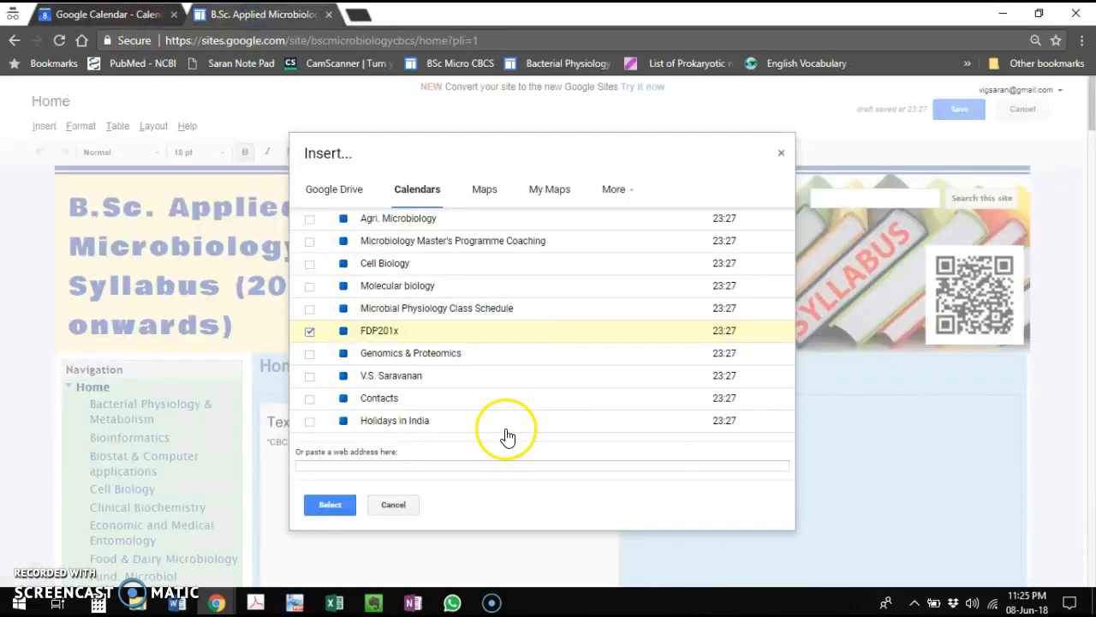
click(331, 505)
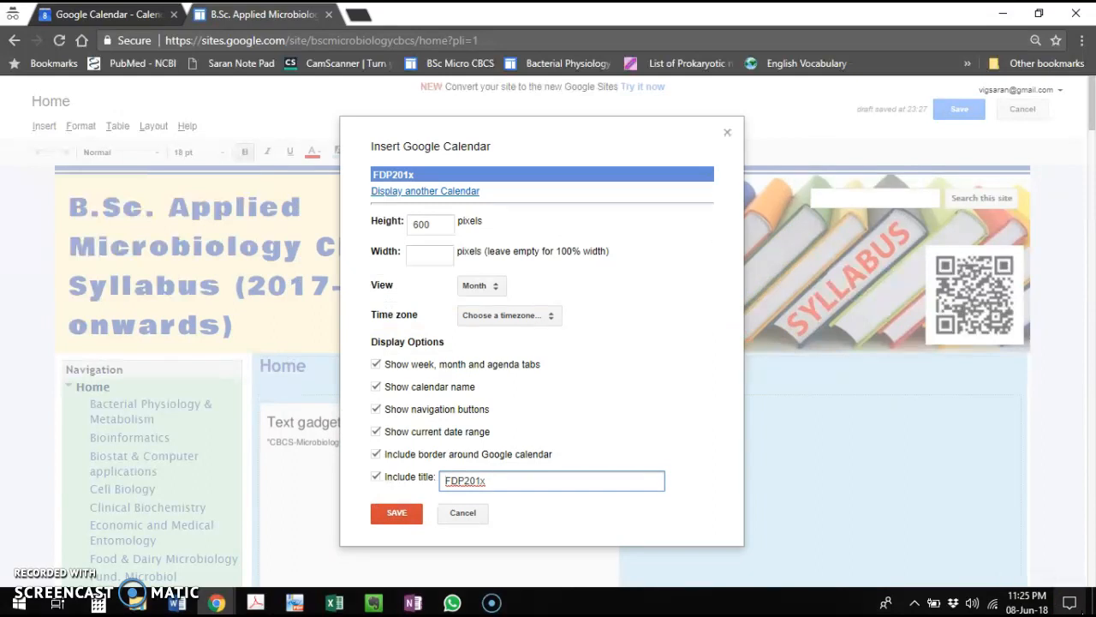
Step: Title the calendar gadget "FDP201x Events" and save both the gadget and the Home page
click(494, 481)
double_click(494, 481)
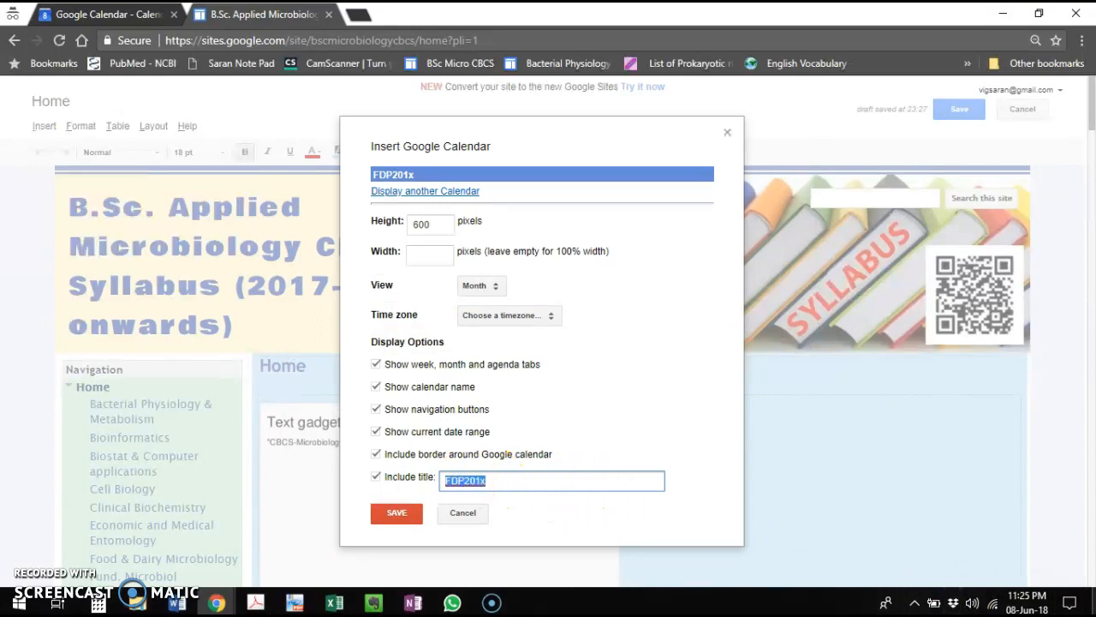
click(534, 484)
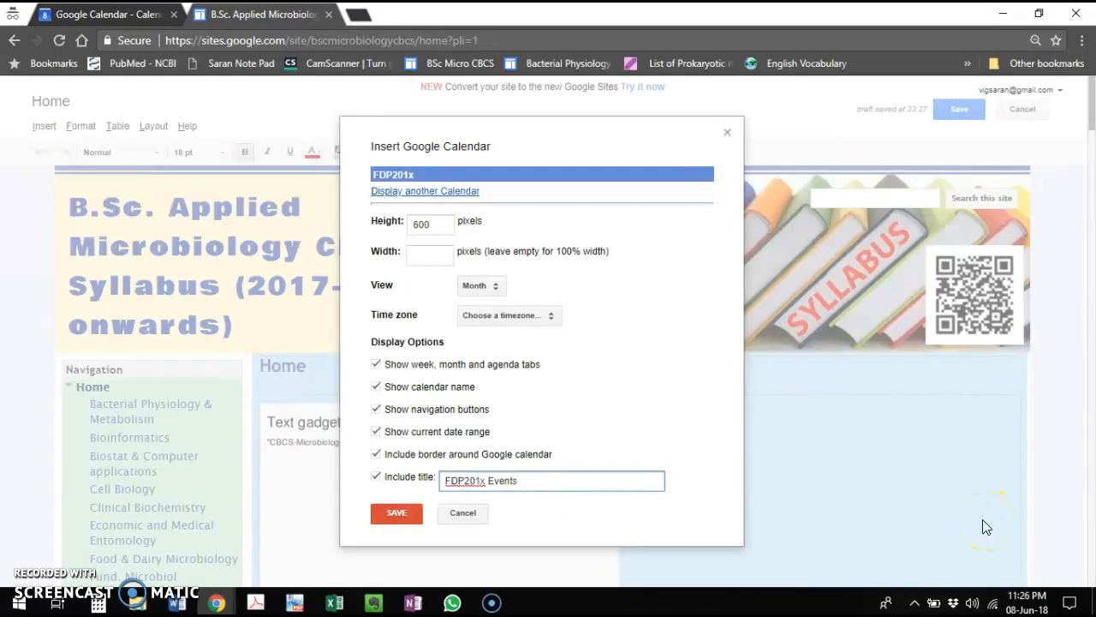
click(399, 511)
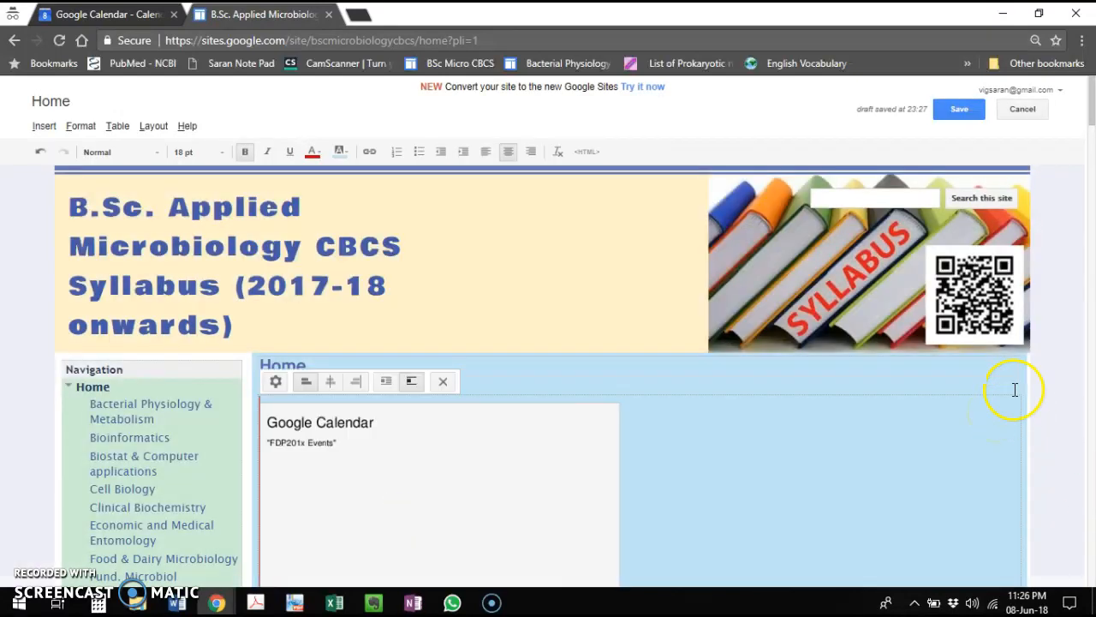
click(956, 113)
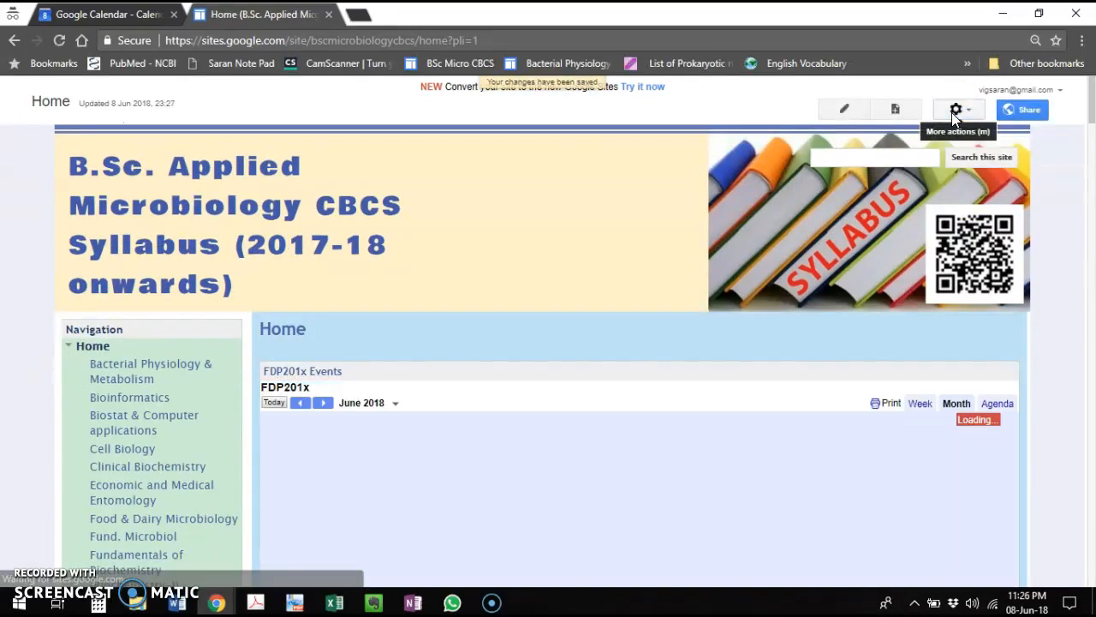
Step: Open Google Calendar from the embedded FDP201x calendar and start a new event on 10 June 2018
scroll(1095, 293, down, 3)
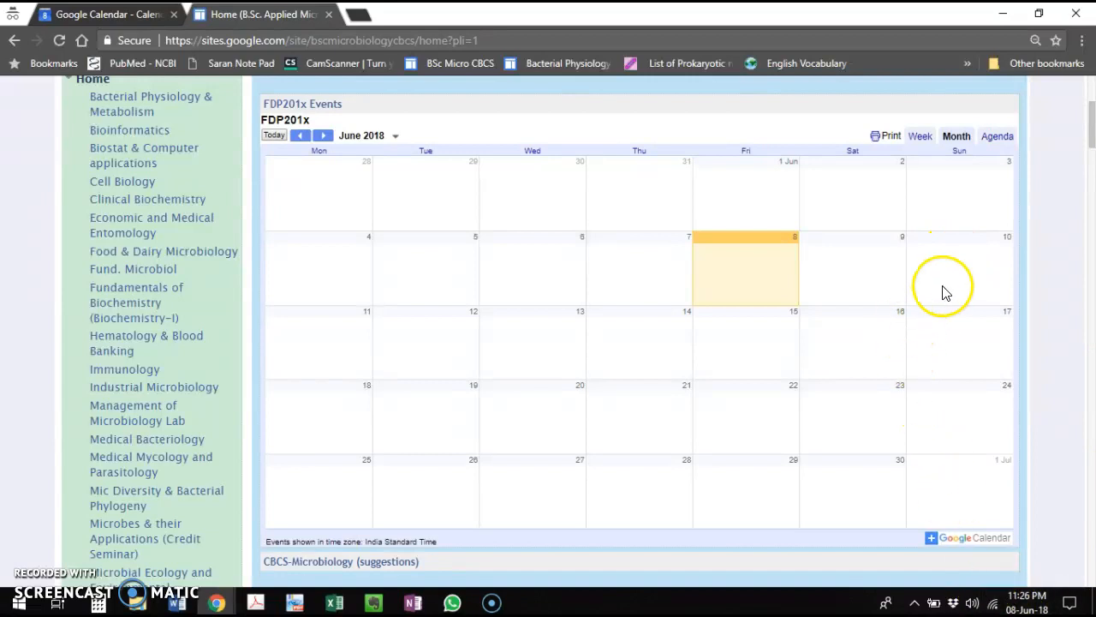
click(951, 541)
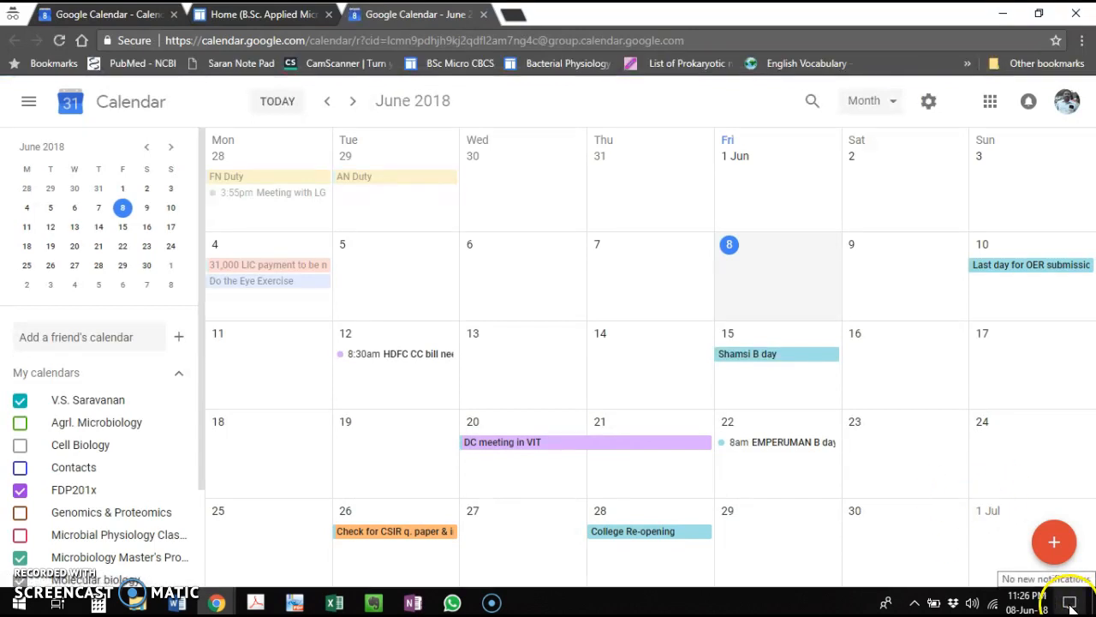
click(1032, 293)
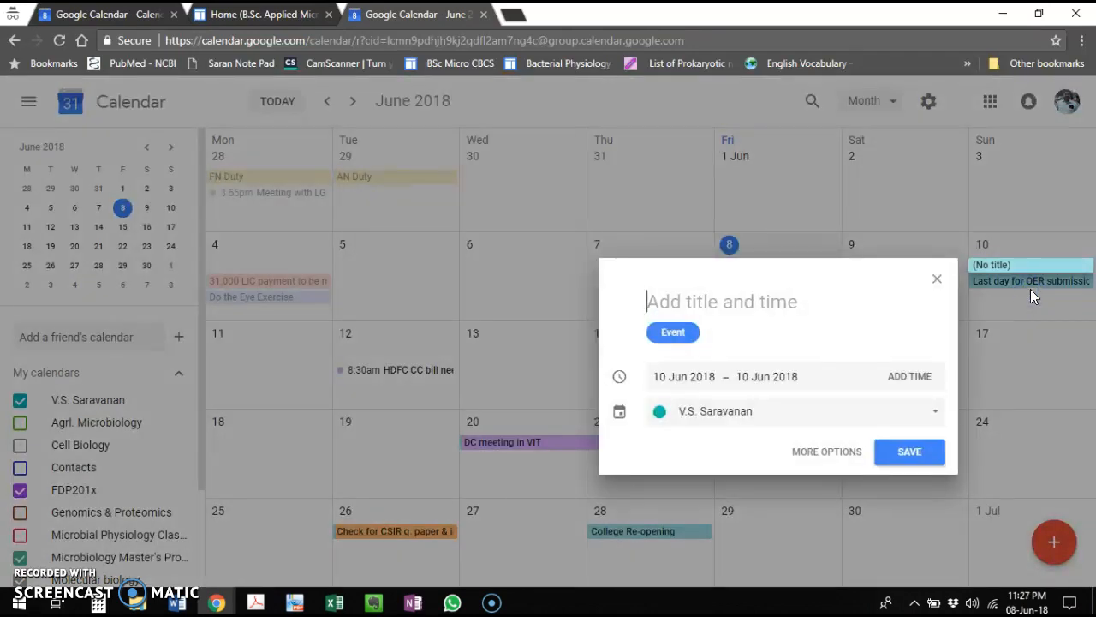
Step: Title the new event "Submission of OER for IIT Bombay" and assign it to the FDP201x calendar
text(Submii)
key(BackSpace)
text(ssion of)
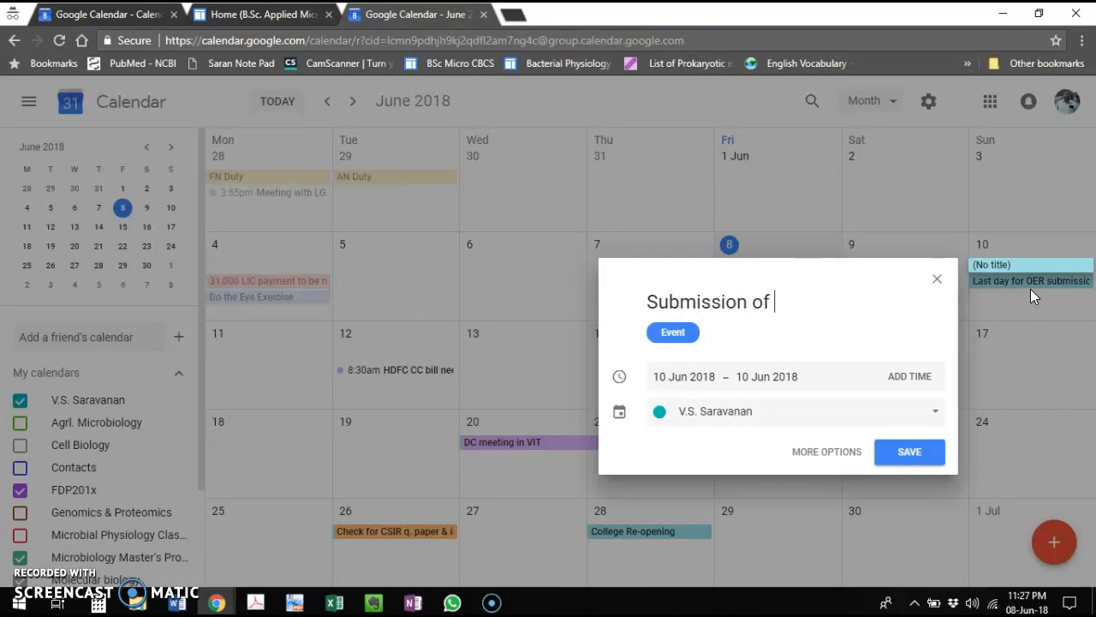
text( OER for )
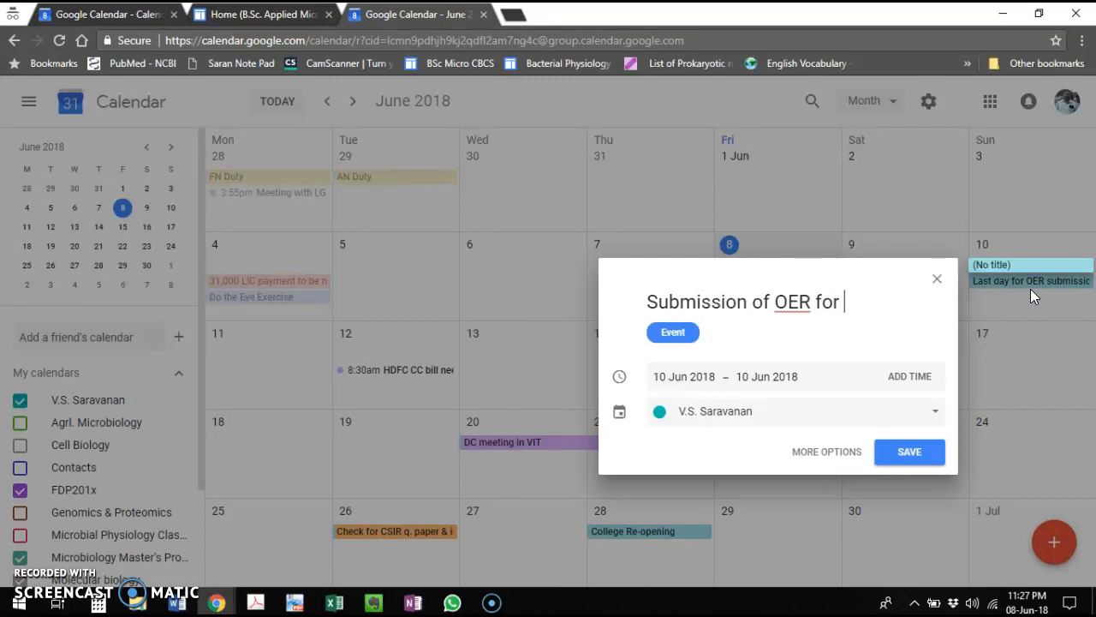
text(IIT Bomb)
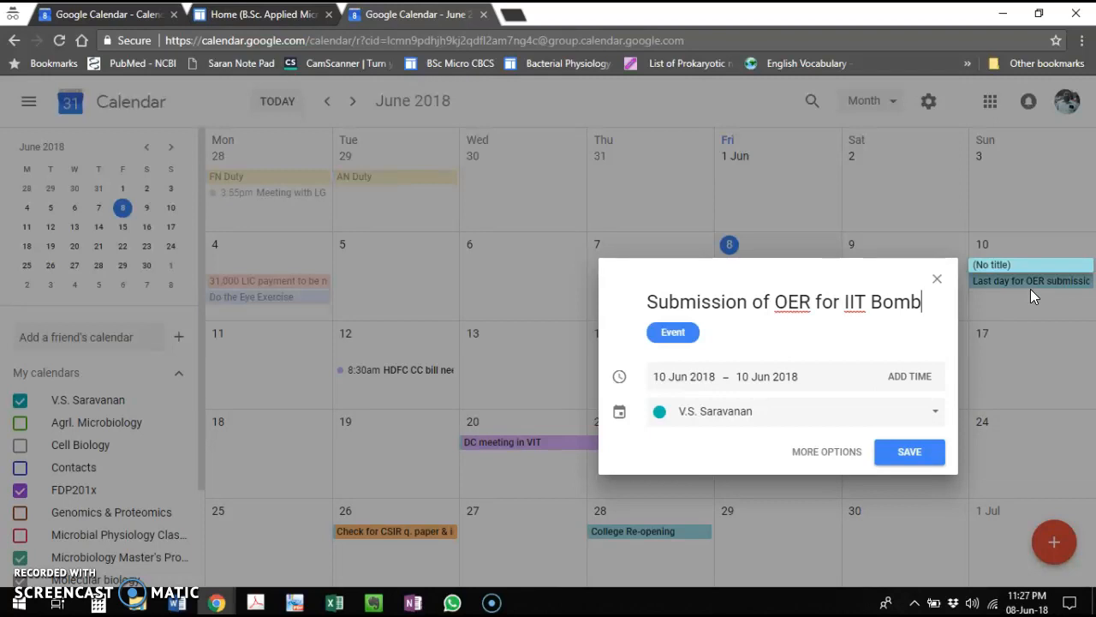
text(ay)
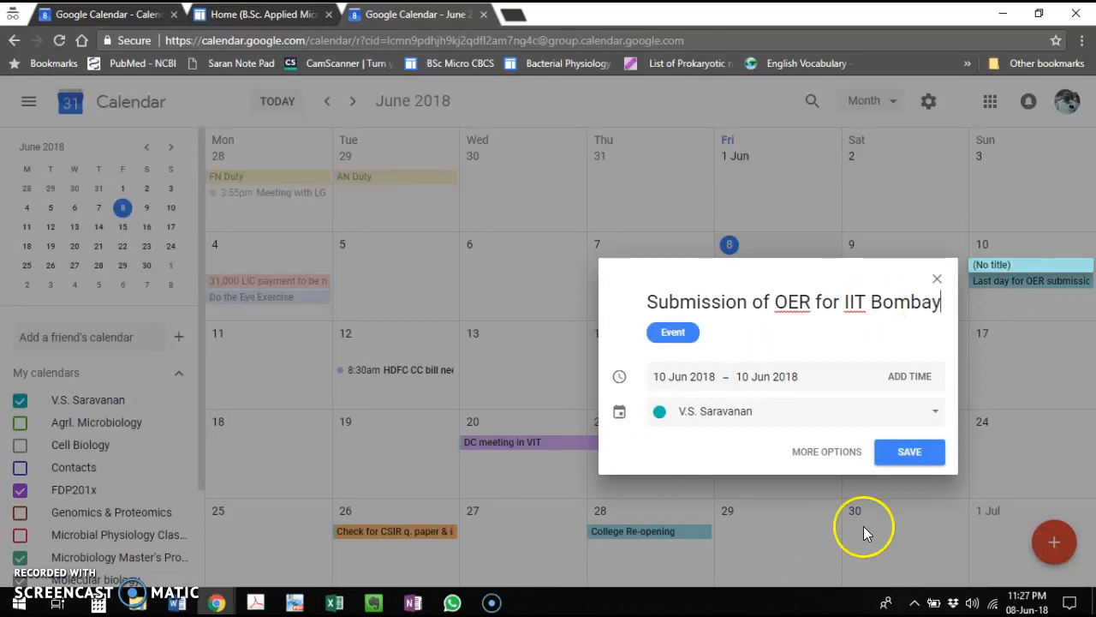
click(732, 429)
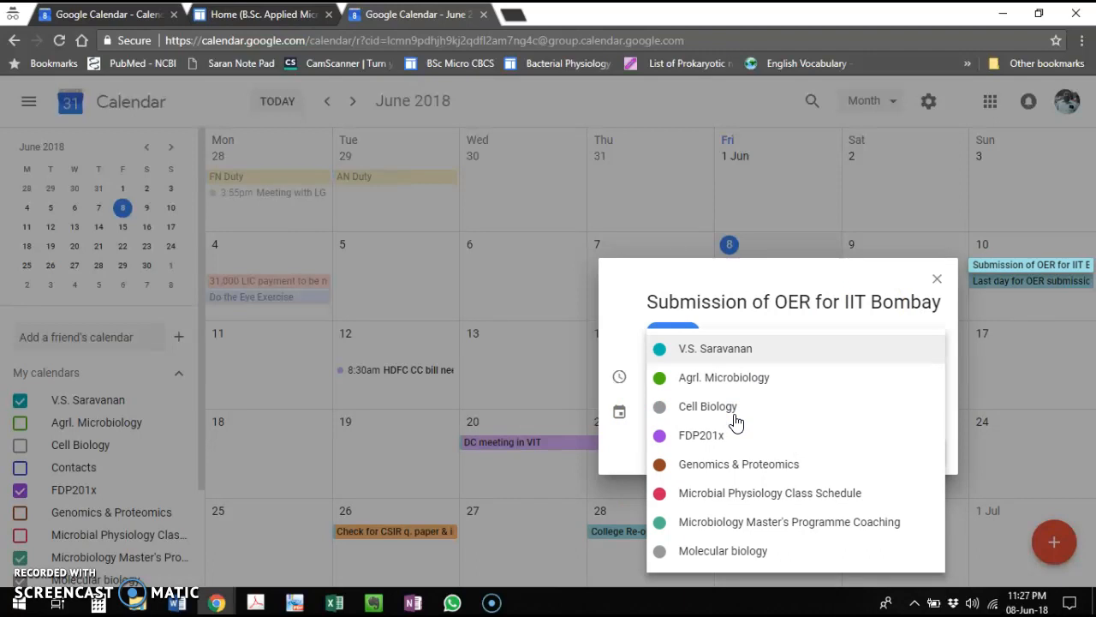
click(701, 439)
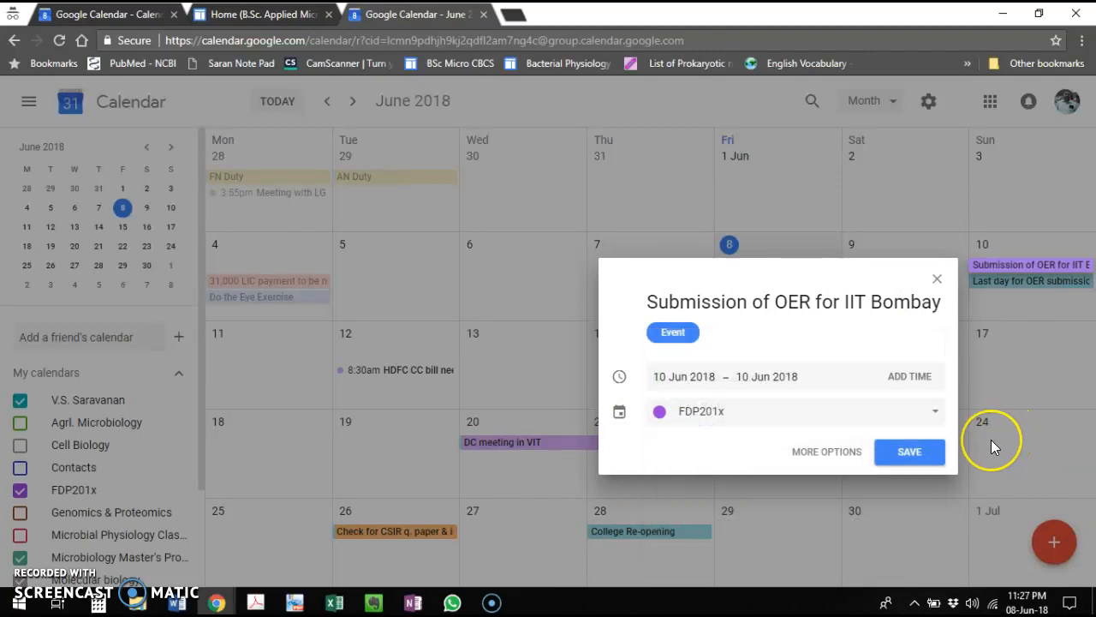
Step: Save the OER submission event and reopen it for detailed editing, keeping it as an all-day event
click(909, 451)
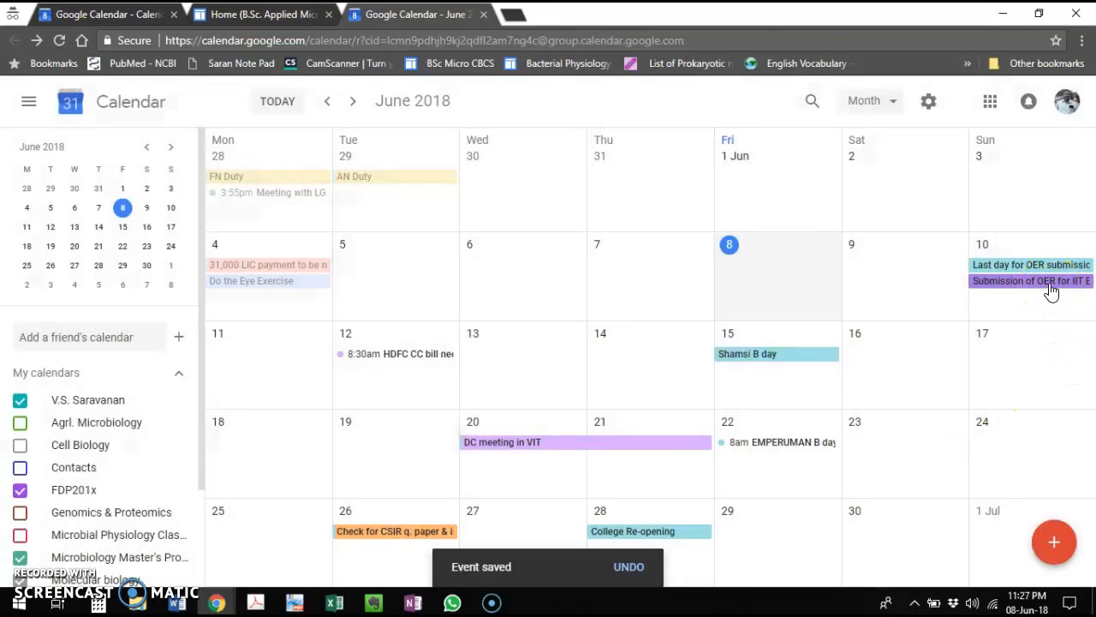
click(1050, 283)
click(620, 374)
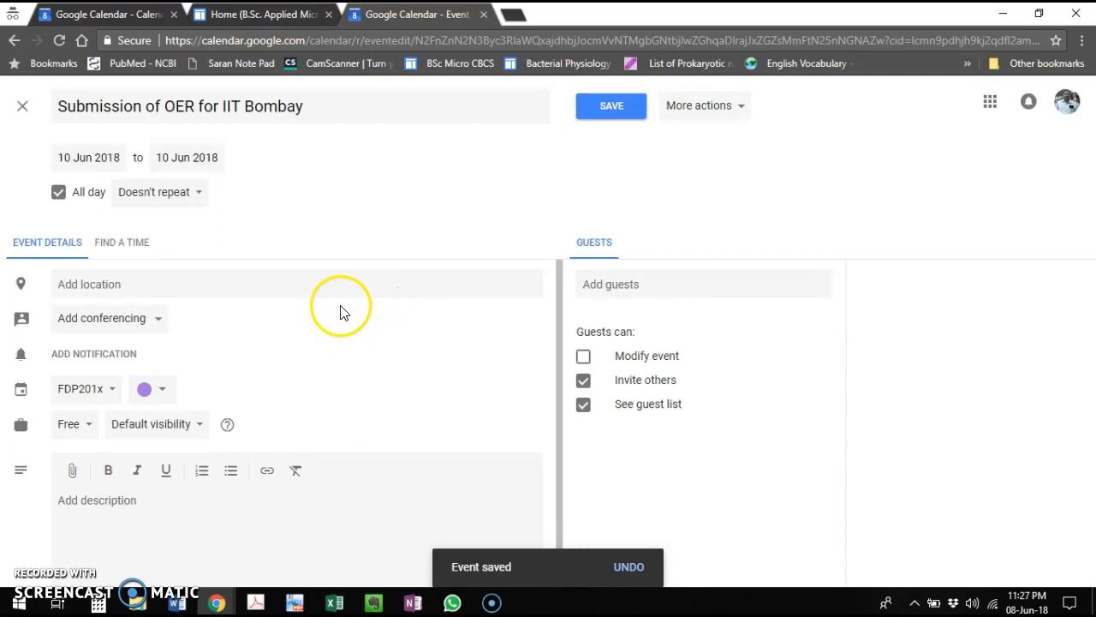
click(57, 197)
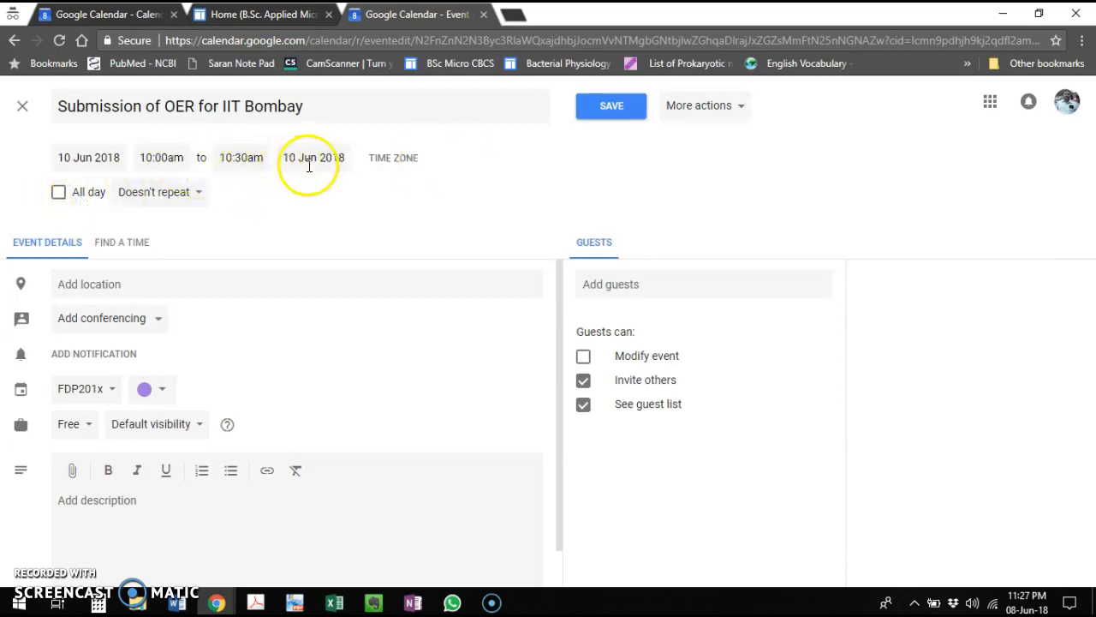
click(59, 193)
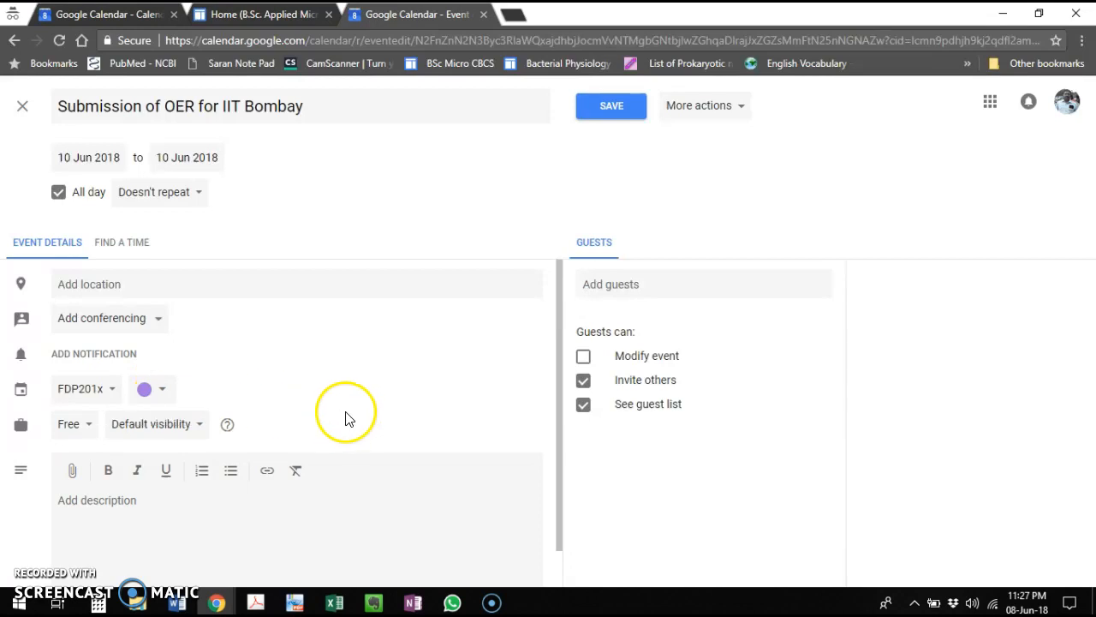
Step: Add the event description "OER last date was insisted as 10th June and from subsequent day we will start correcting the OER's" and save
click(185, 496)
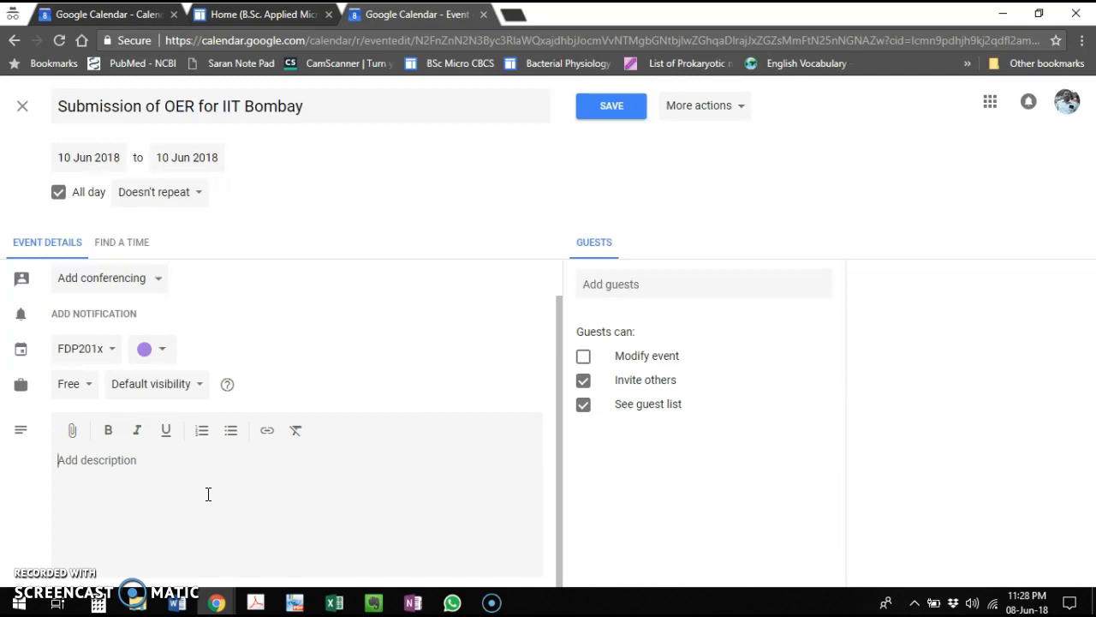
text(OER )
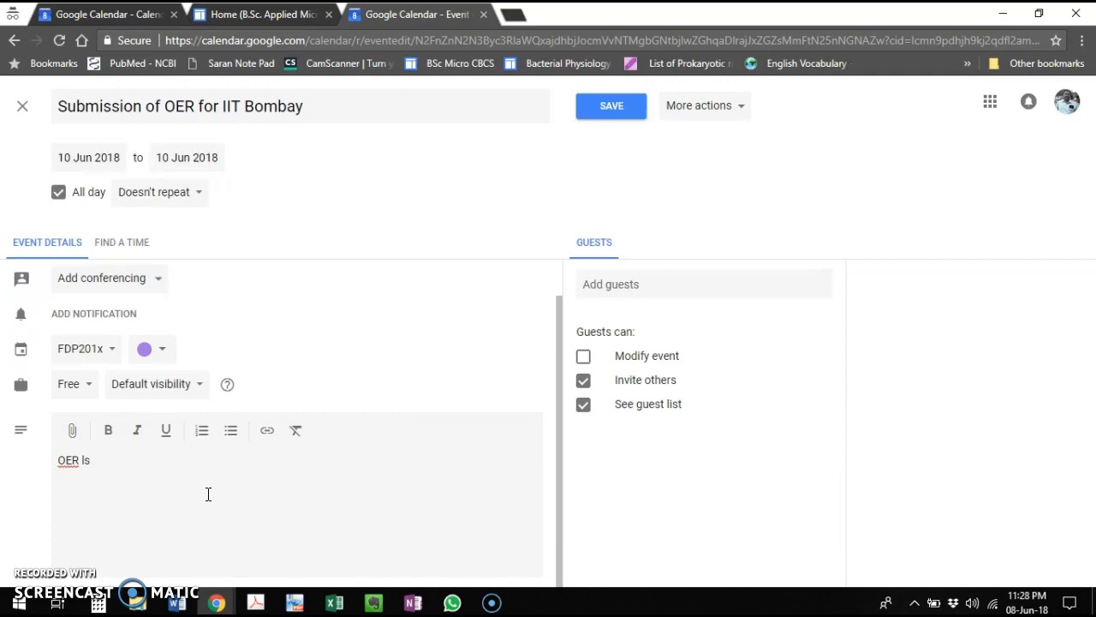
text(last date was insisted as 10th)
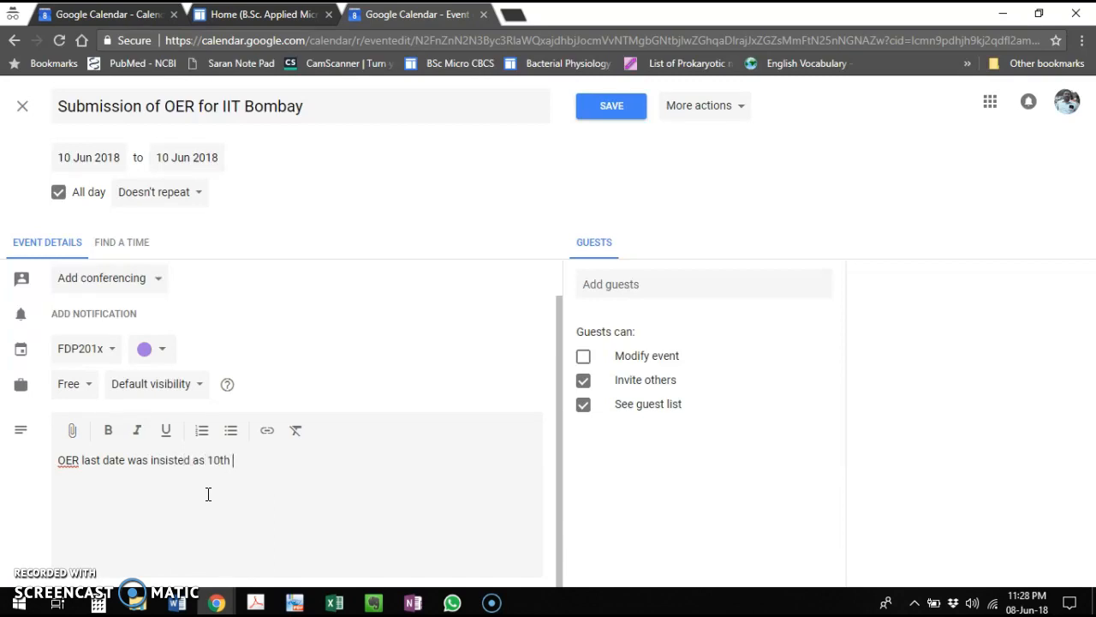
text( June and from subseque)
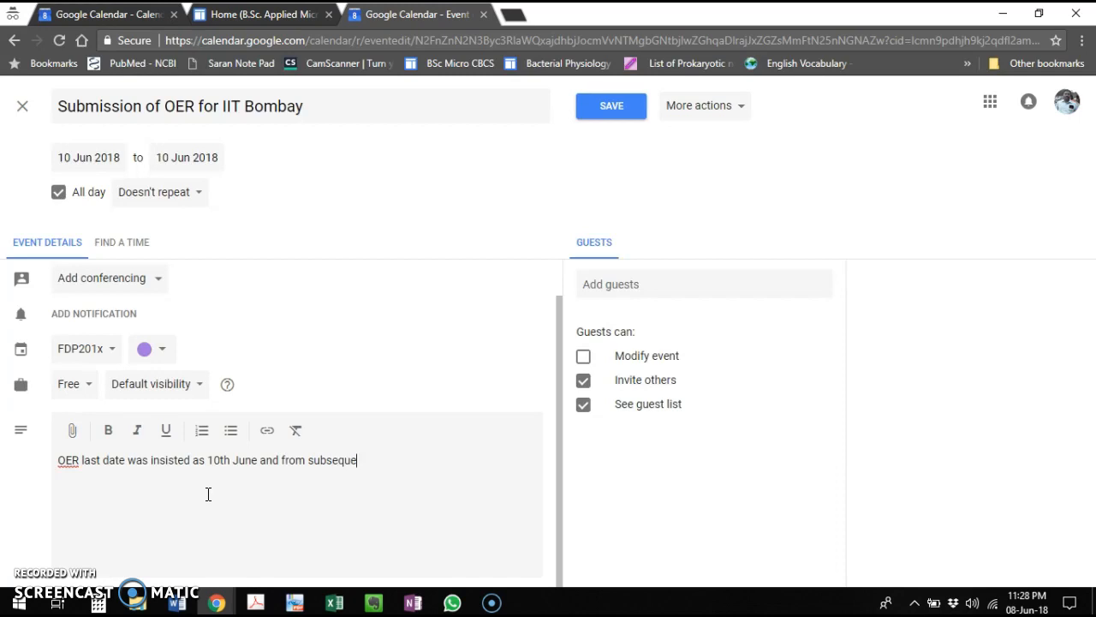
text(nt day wi)
text( will start correcting the OER's)
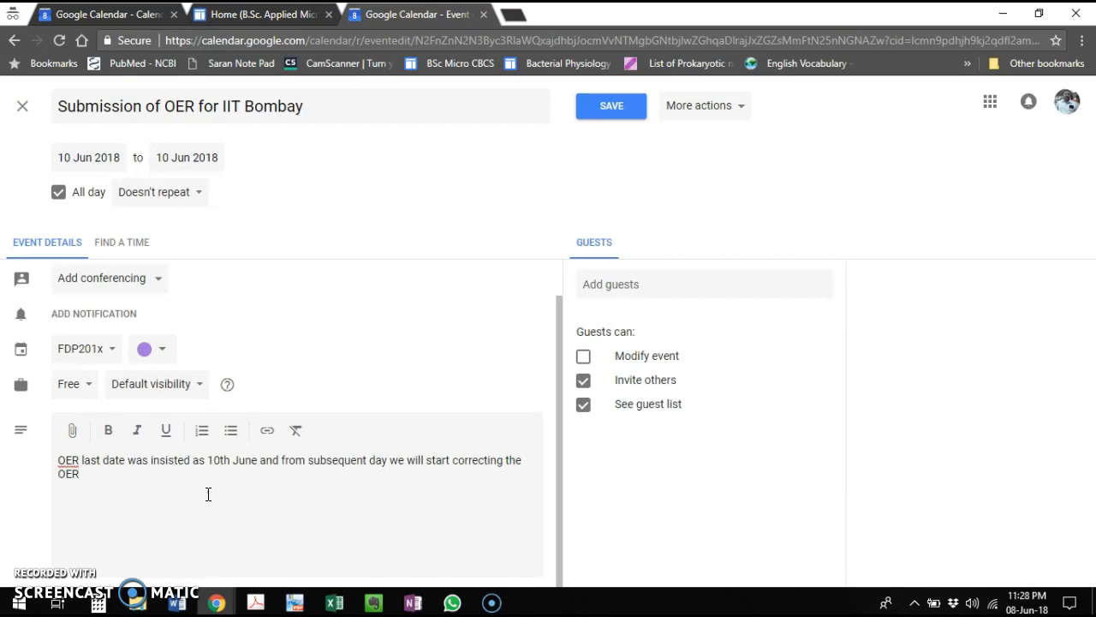
click(182, 532)
click(590, 105)
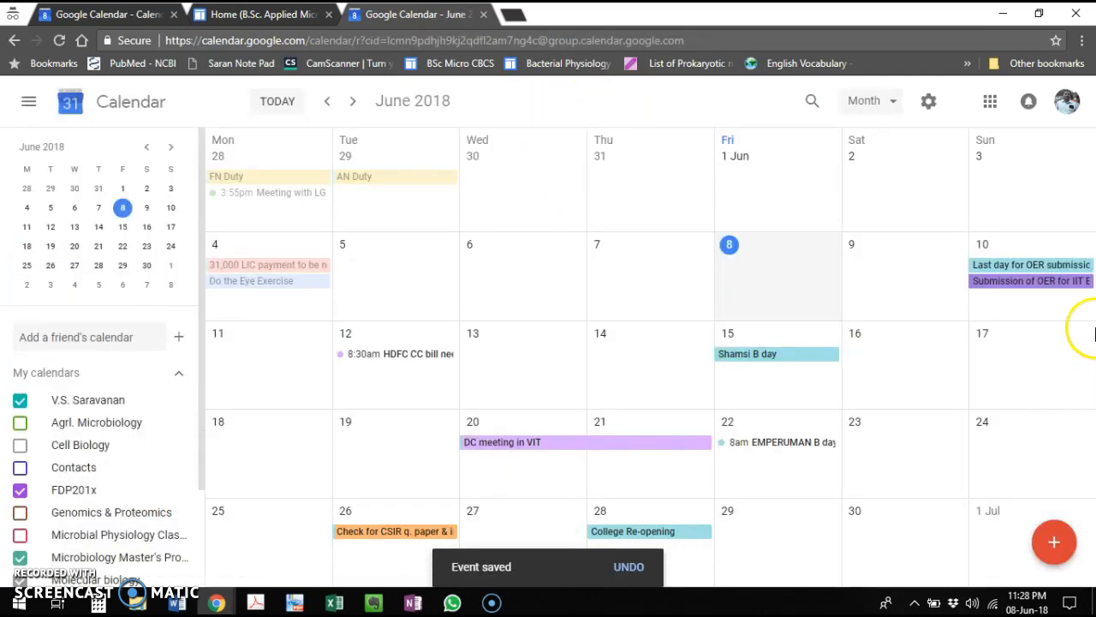
Step: Reopen the OER submission event for editing and add an email reminder 1 day before at 9:00am
click(1057, 282)
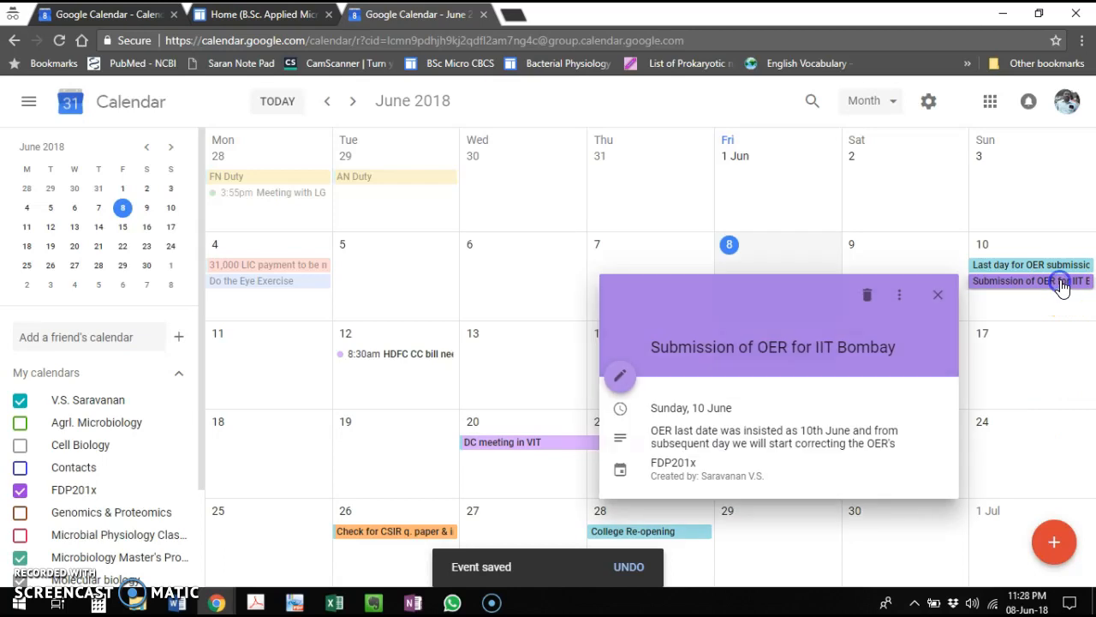
click(619, 375)
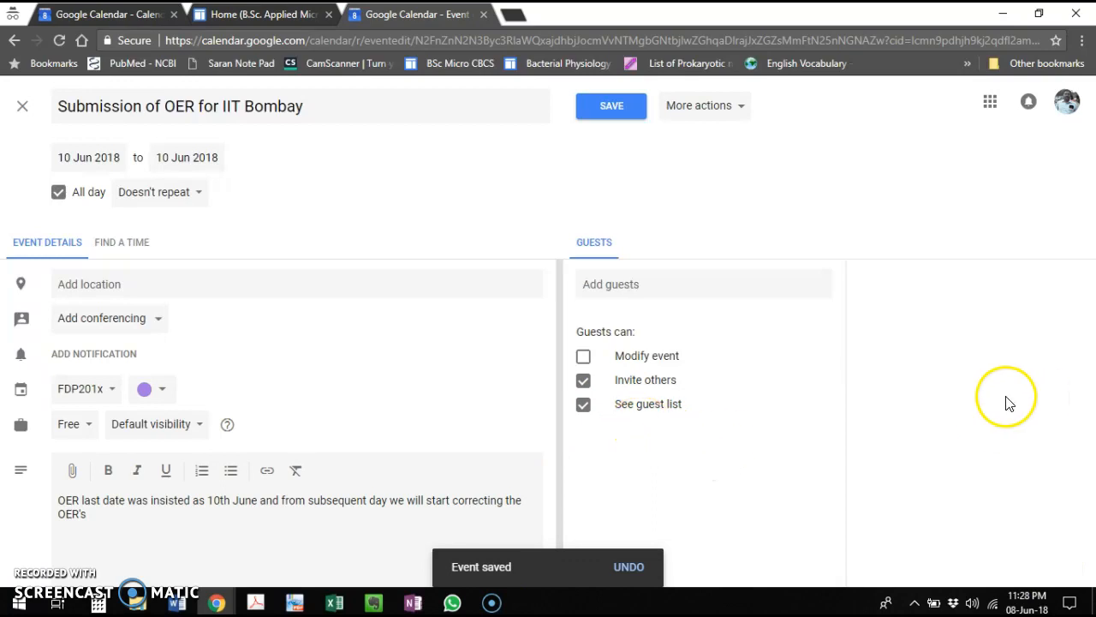
click(75, 355)
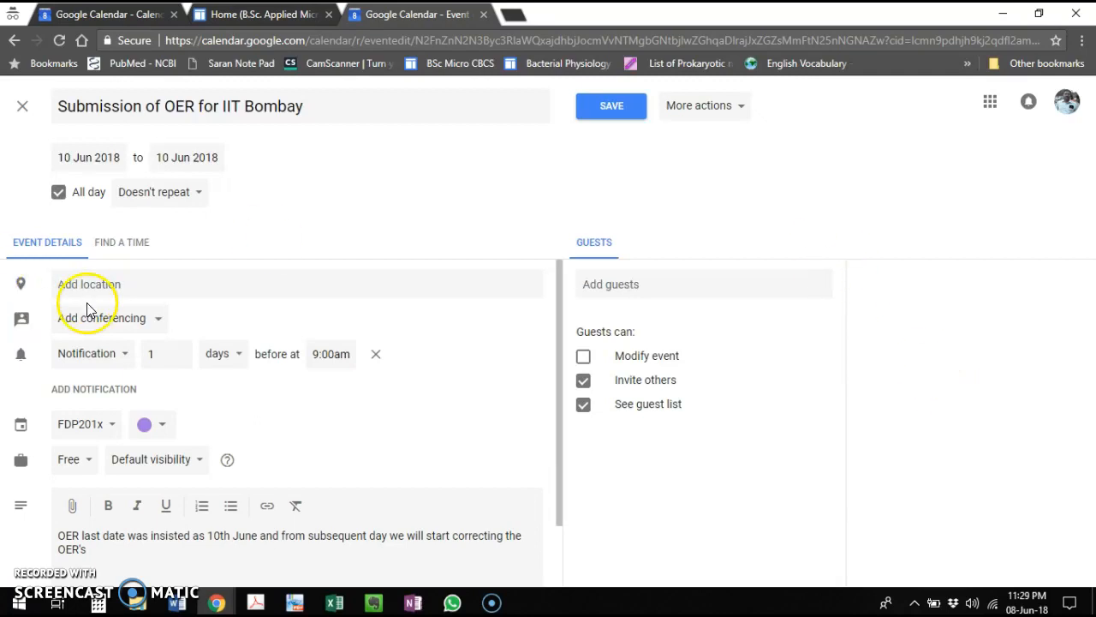
click(122, 360)
click(68, 324)
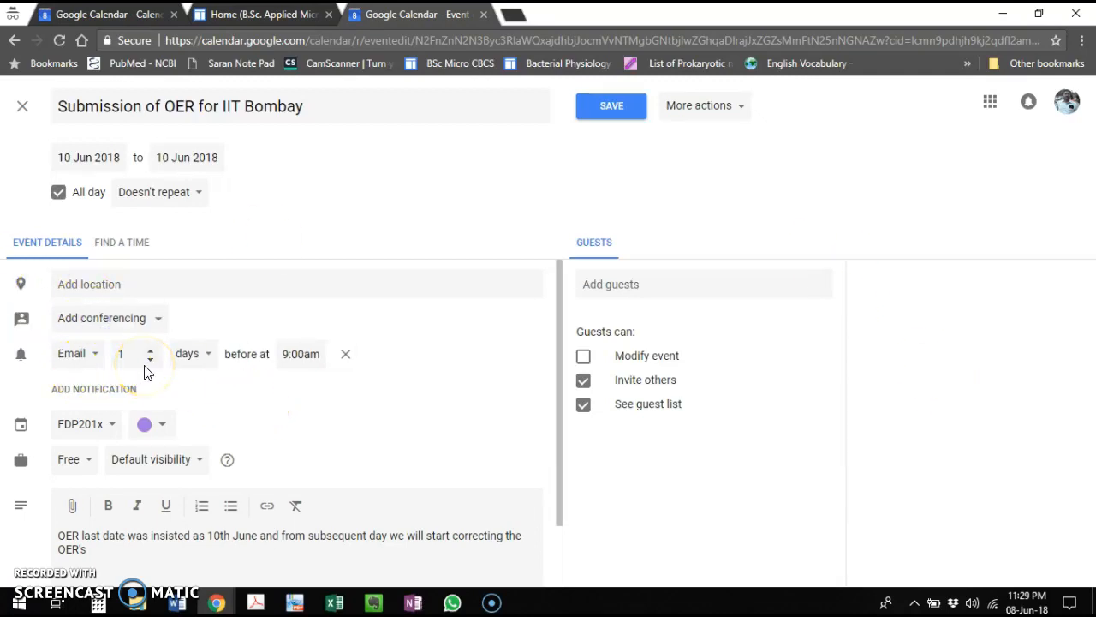
click(288, 355)
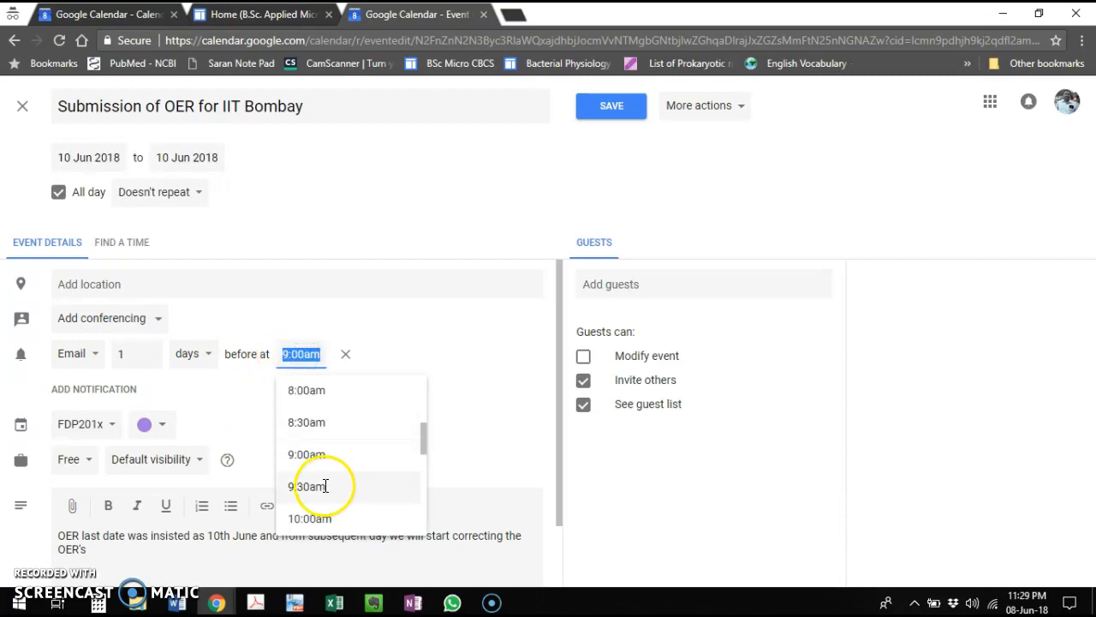
click(205, 354)
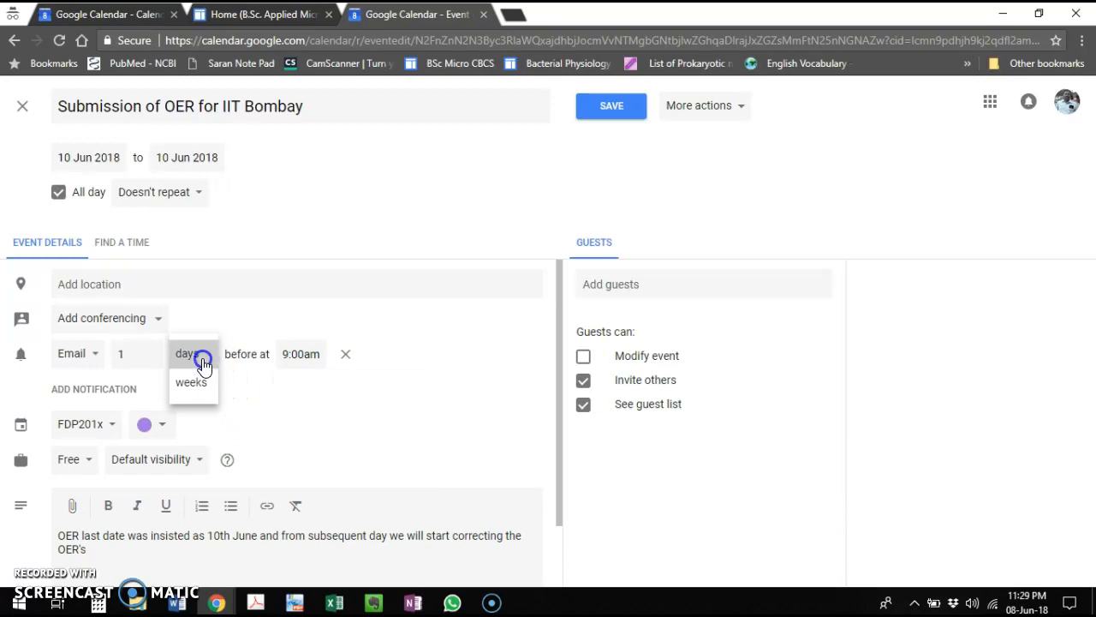
click(204, 359)
Step: Add a second reminder of type Notification, 1 day before at 9:00am, and save the event
click(91, 389)
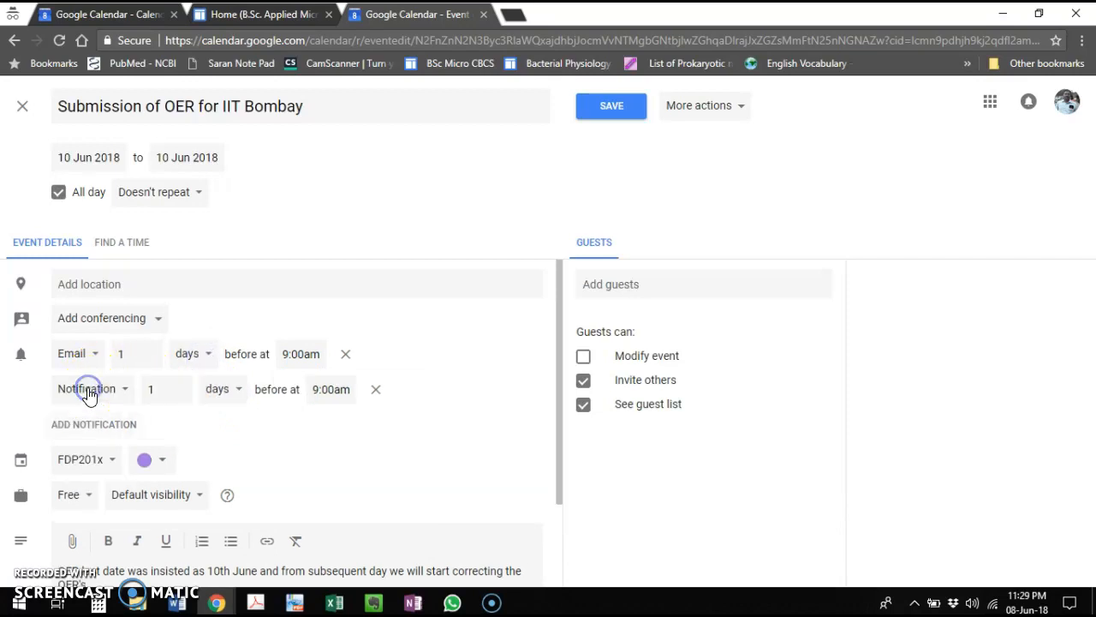
click(149, 400)
click(608, 105)
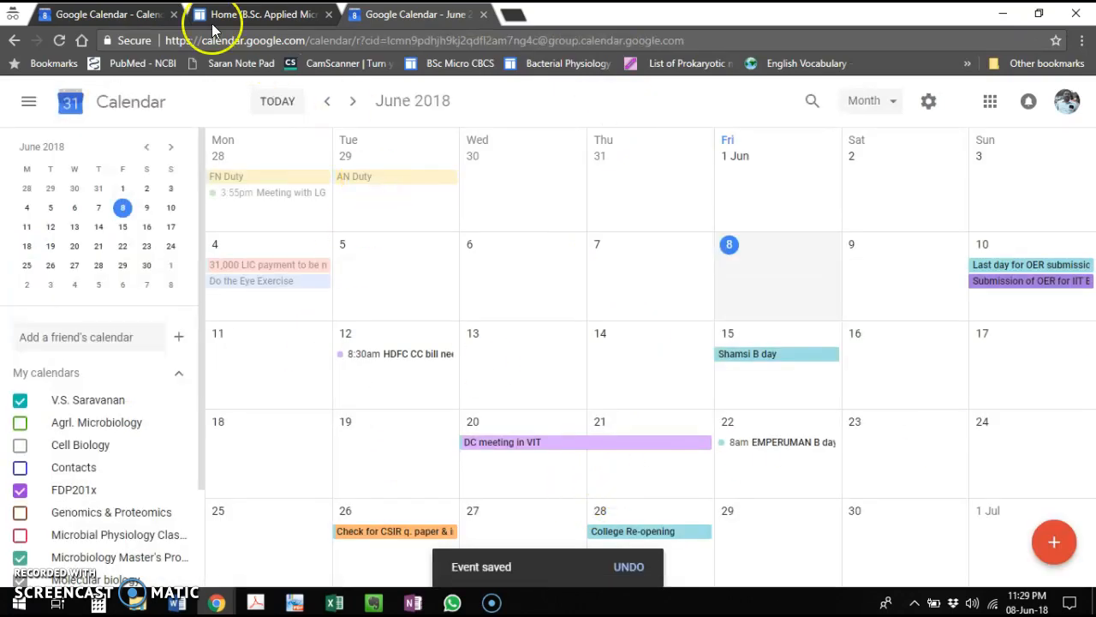
Step: Refresh the site's Home page and check the OER submission event in the embedded FDP201x calendar's Agenda view
click(243, 15)
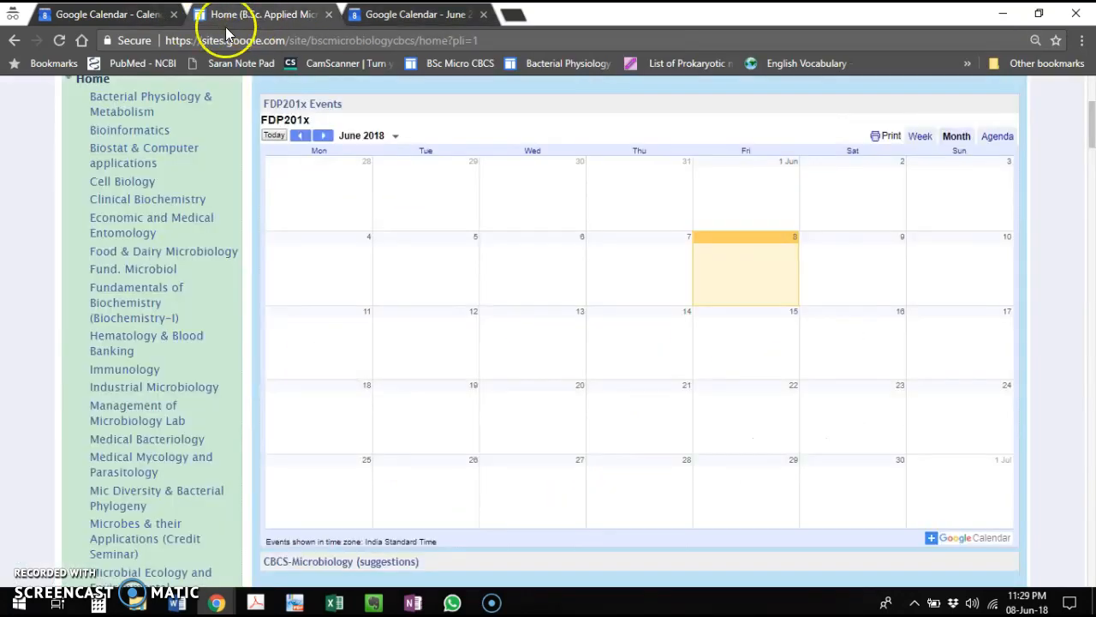
click(59, 41)
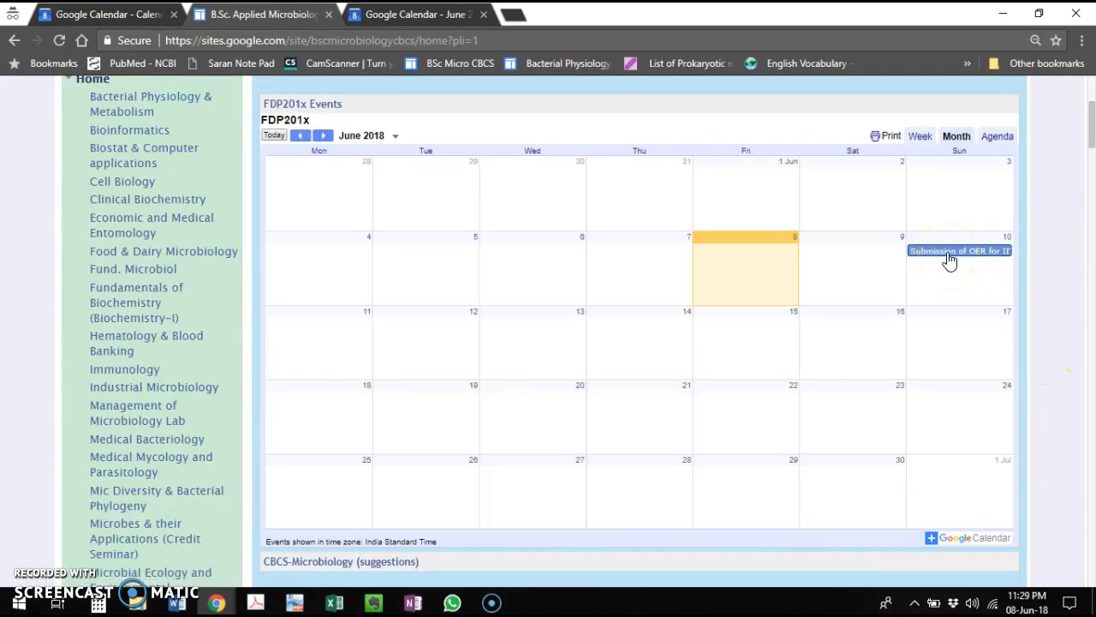
click(998, 139)
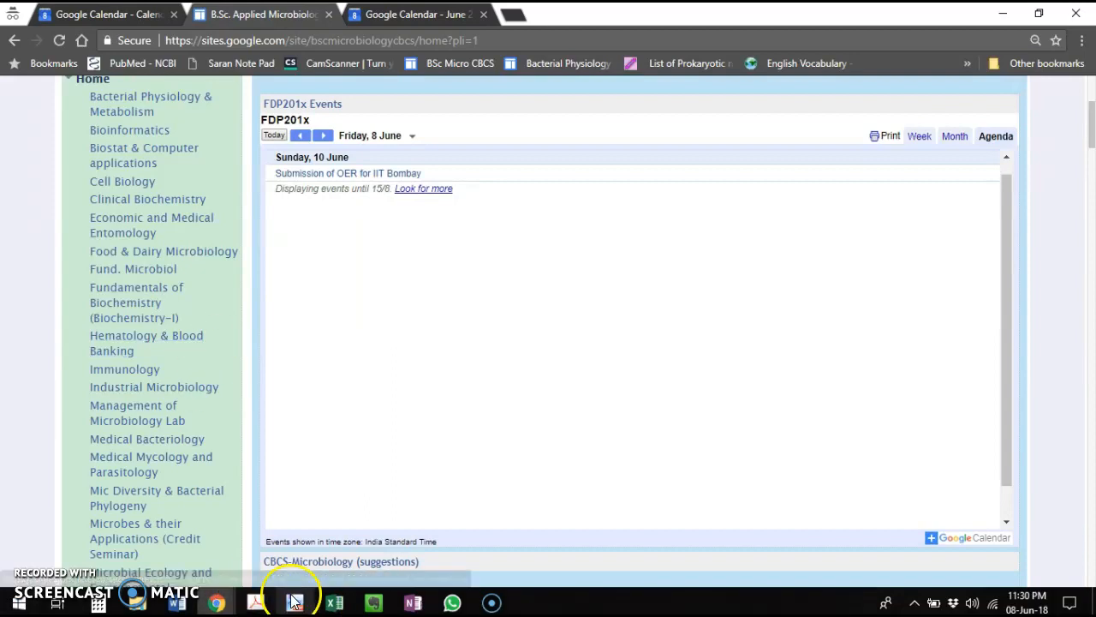
Step: Open the bookmarked Bacterial Physiology site in a new tab and show its Microbial Physiology Class Schedule in Agenda view
click(511, 15)
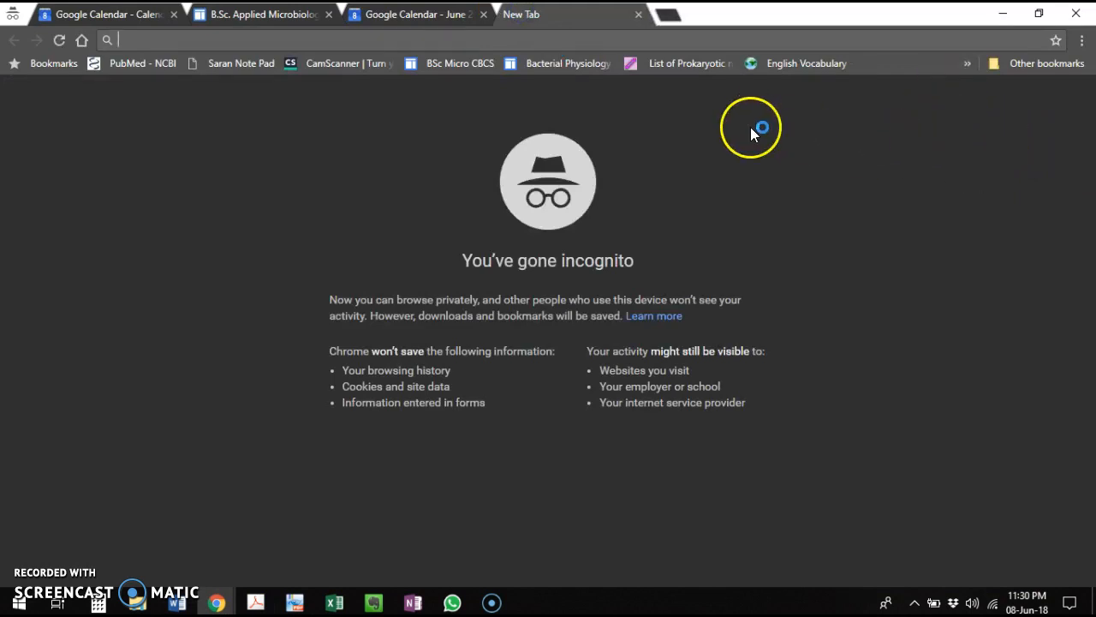
click(589, 66)
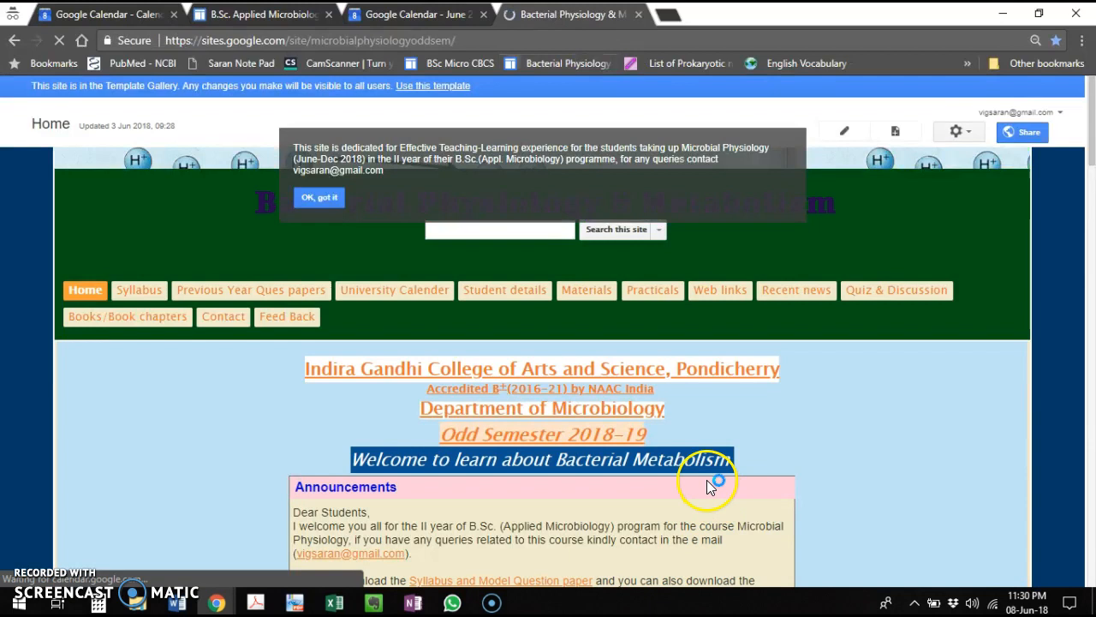
click(308, 198)
scroll(773, 455, down, 10)
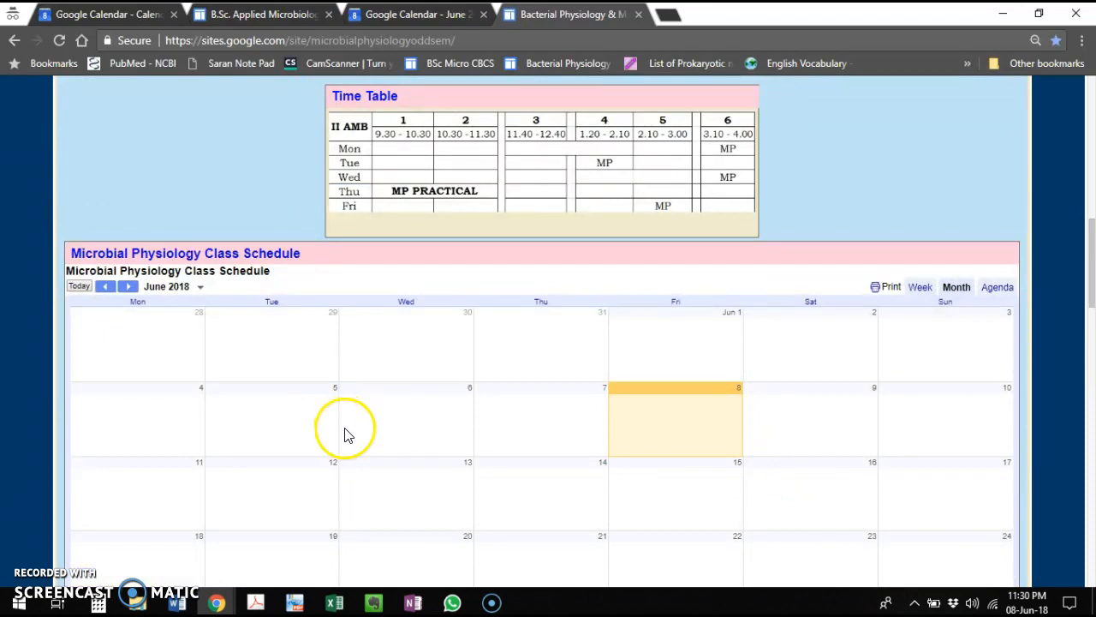
click(997, 287)
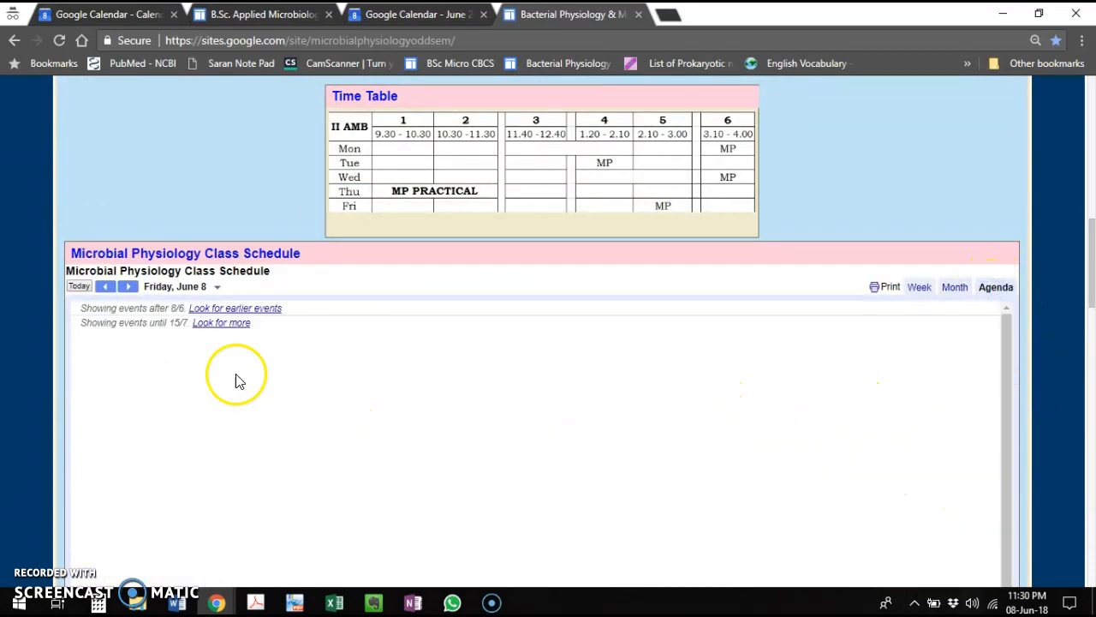
Step: Look for earlier events in the class schedule and check the Microbiol Physiology (T) entry's details
click(248, 310)
click(248, 310)
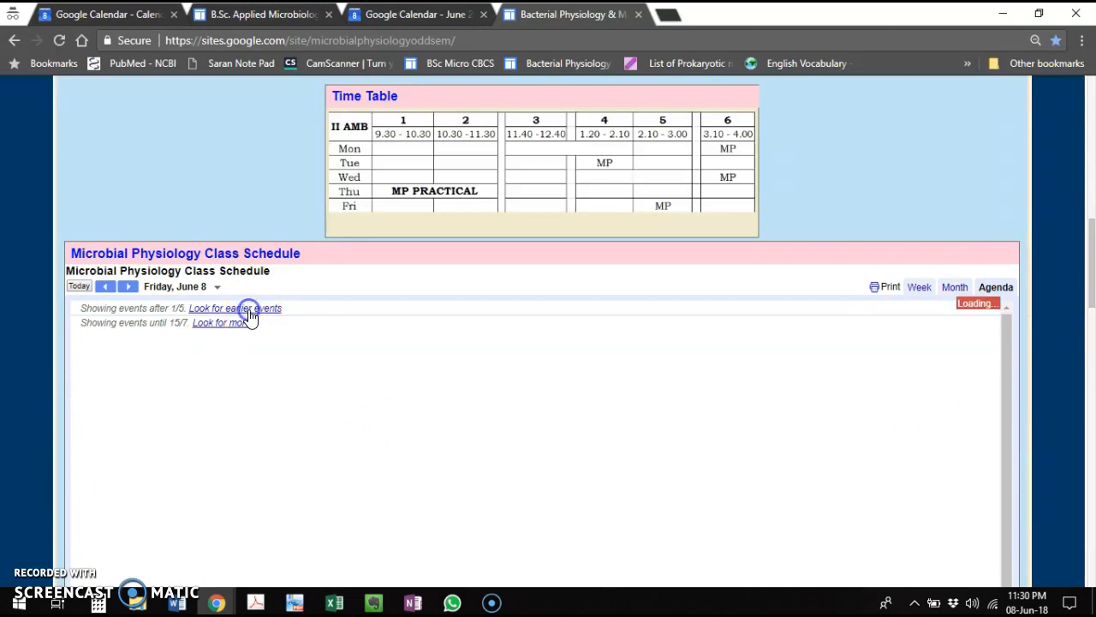
click(247, 312)
click(247, 314)
click(246, 313)
click(246, 314)
click(245, 310)
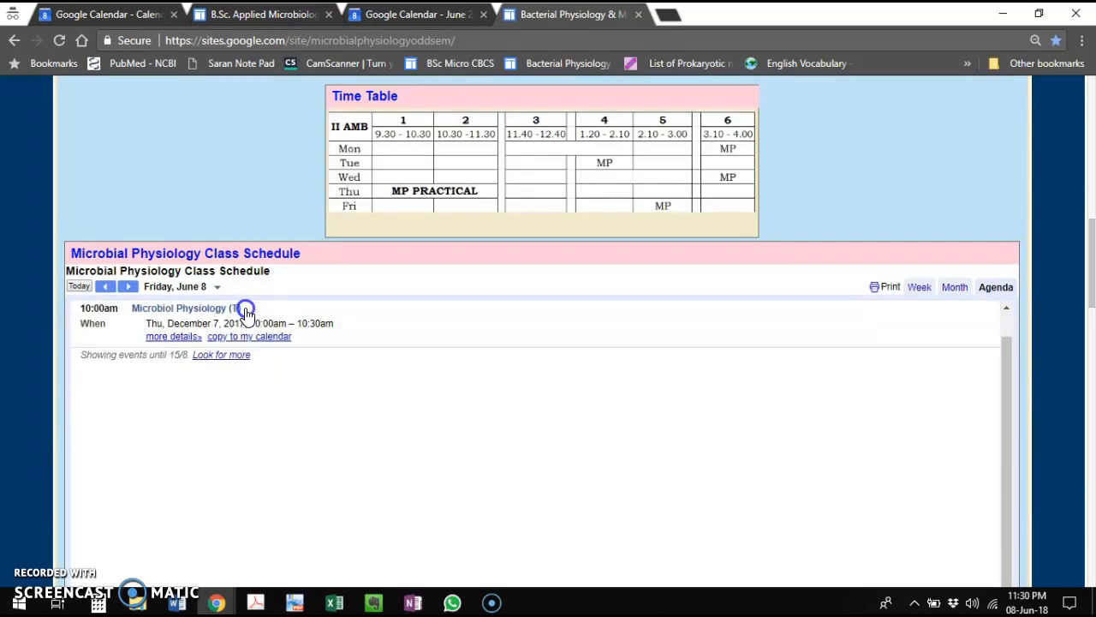
click(171, 311)
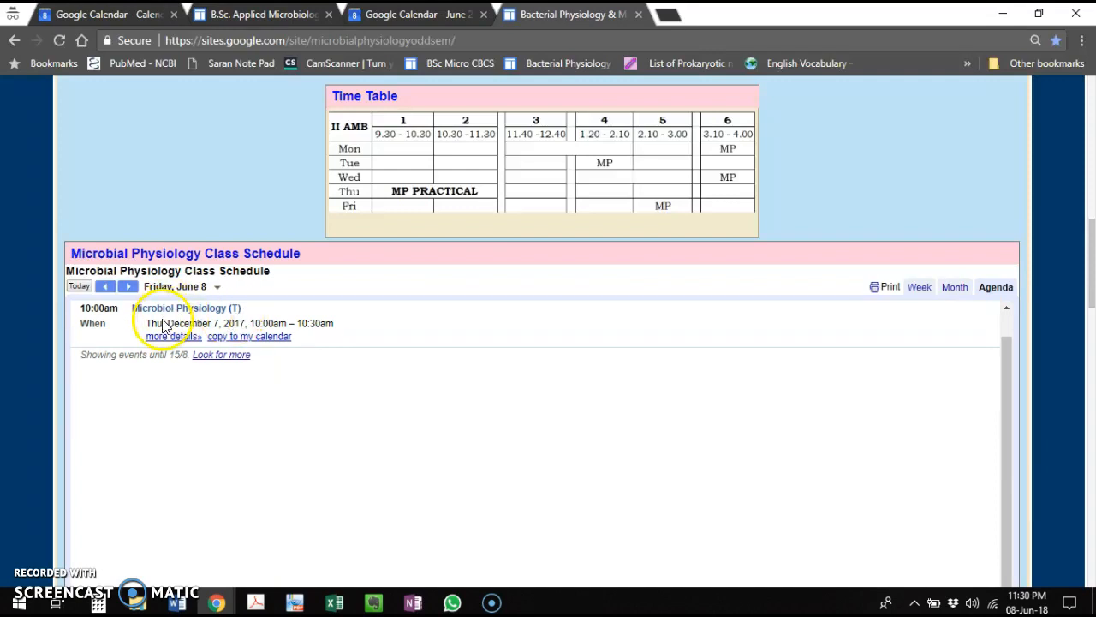
click(163, 310)
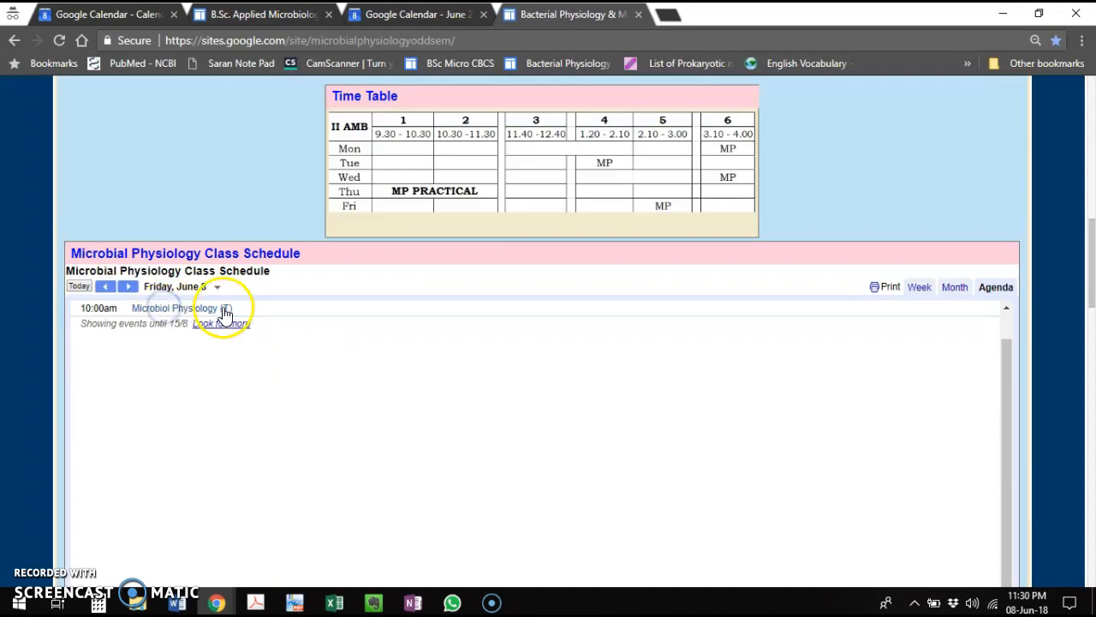
Step: Load the class schedule's earlier events back to November 2017 and view them from the start of the list
drag(1000, 370, 987, 295)
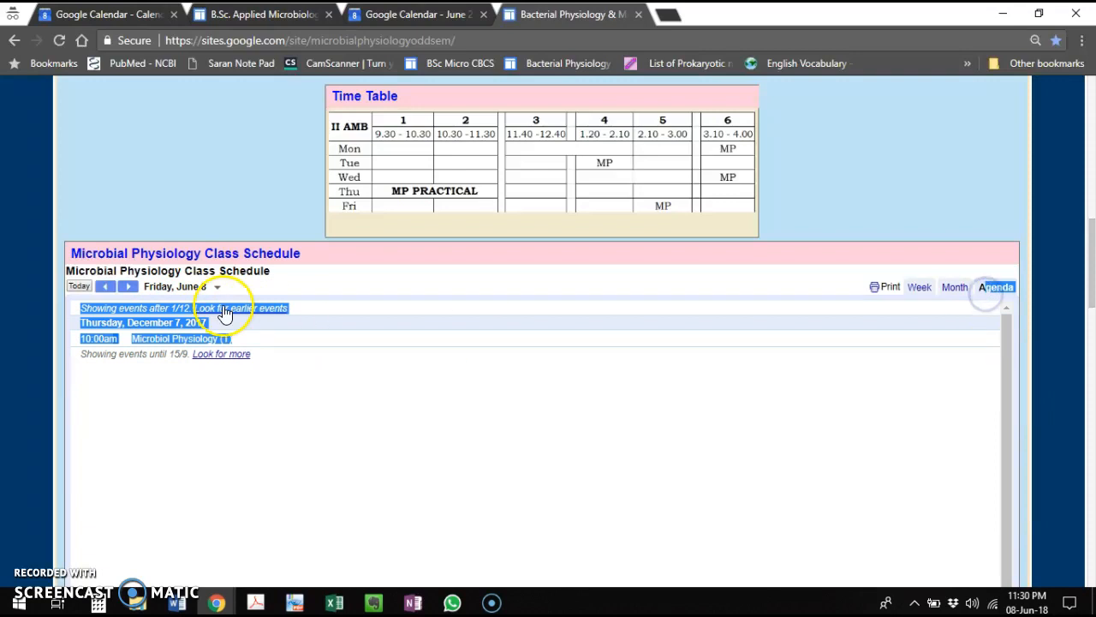
click(682, 436)
click(257, 310)
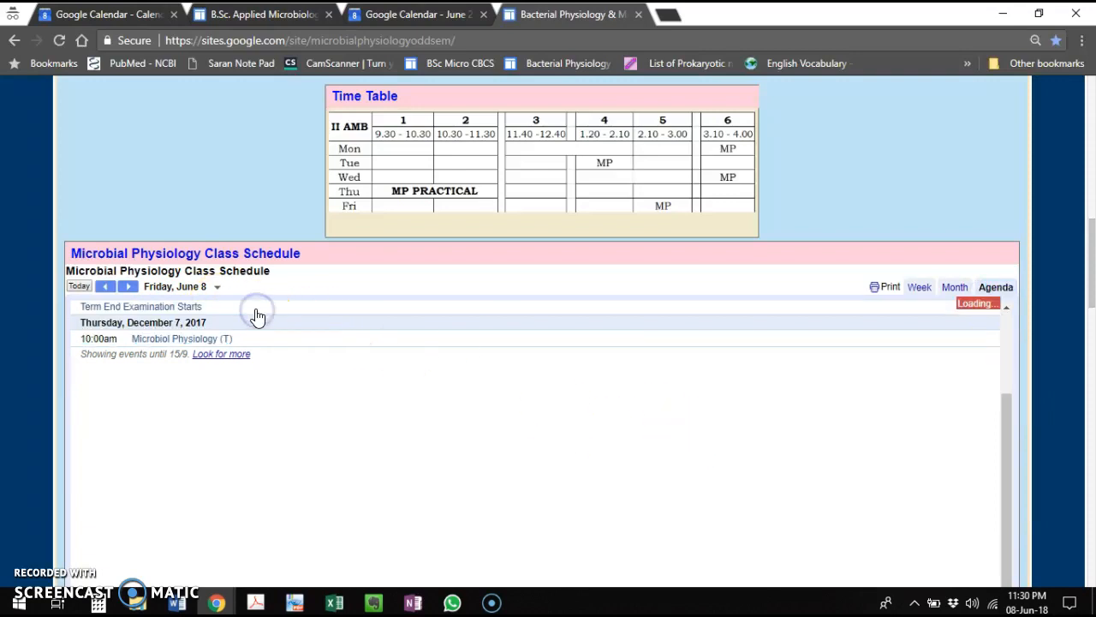
drag(1004, 442, 979, 266)
drag(999, 433, 1000, 324)
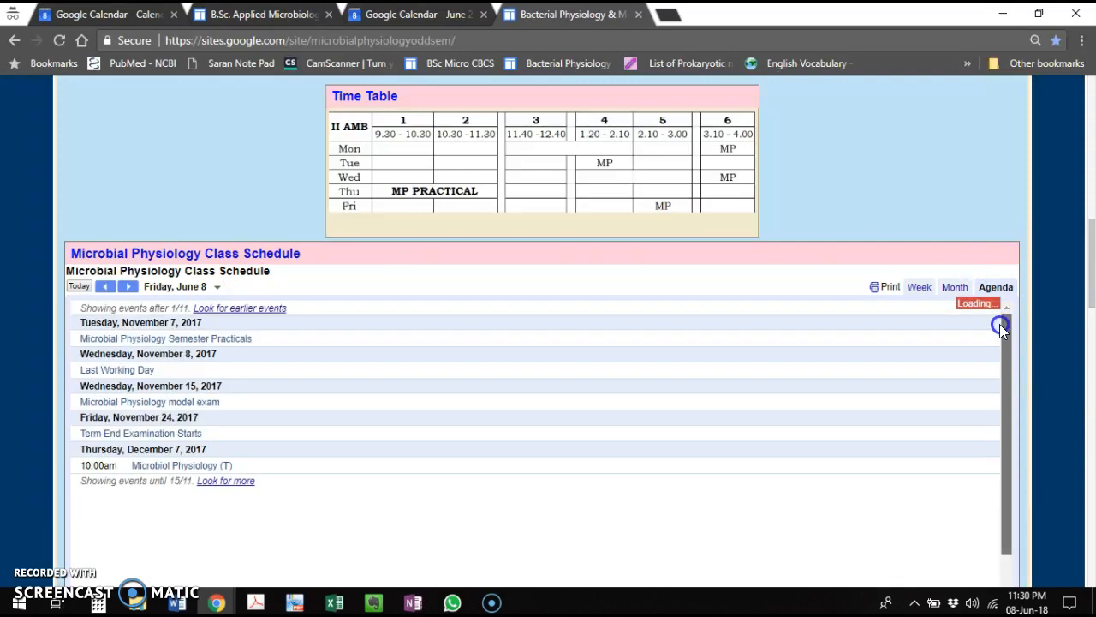
Step: Load the class schedule's events back to June 2017 and check the College re-opening entry
click(225, 308)
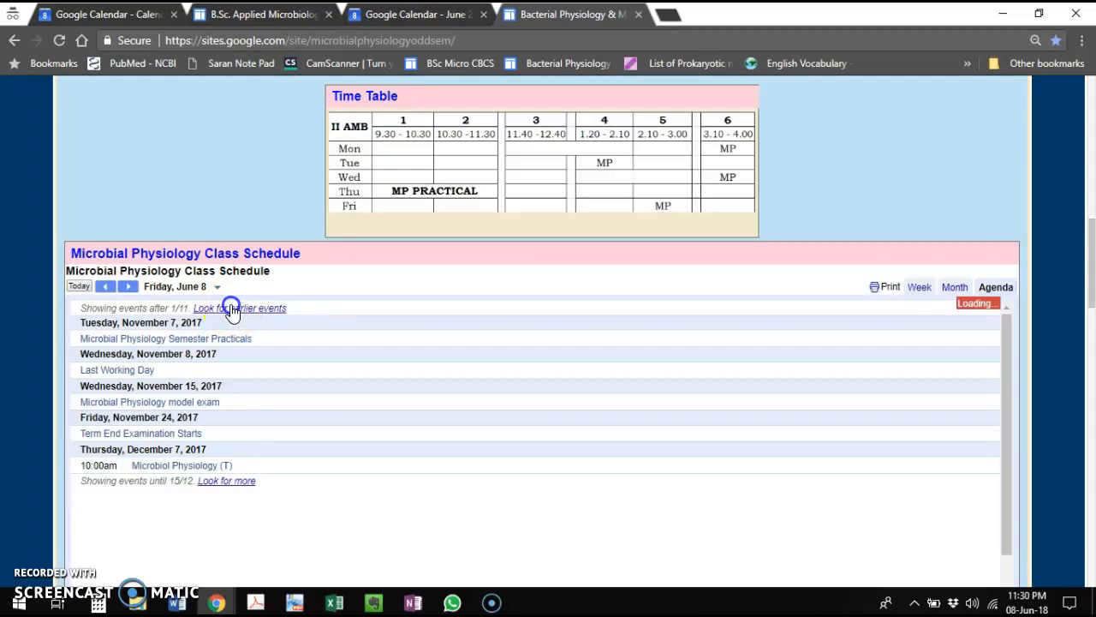
click(216, 310)
click(257, 310)
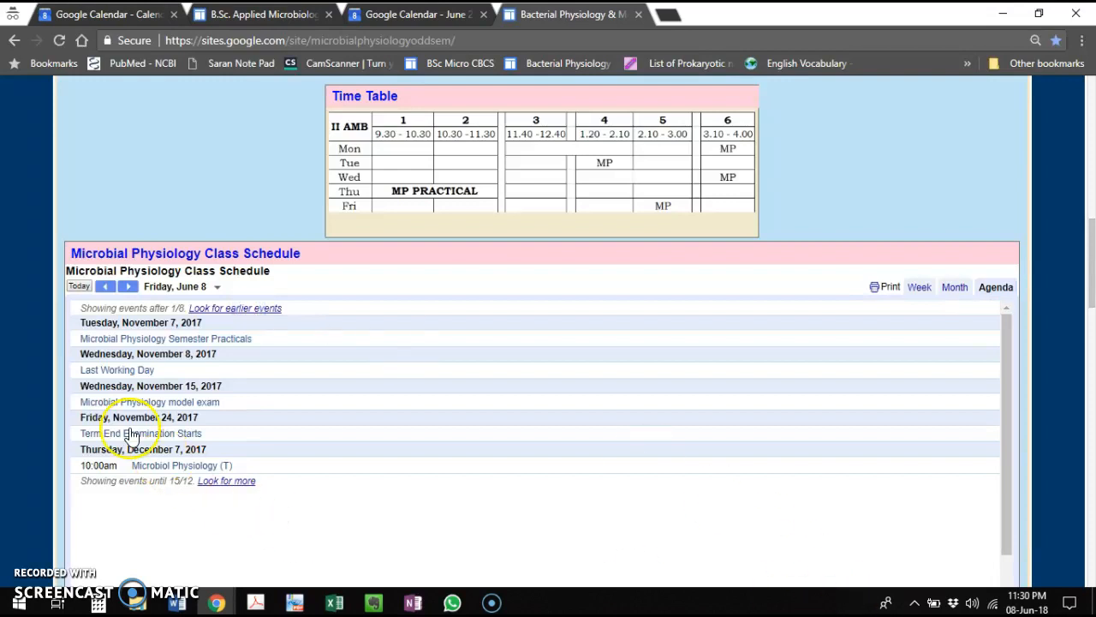
click(231, 312)
click(232, 311)
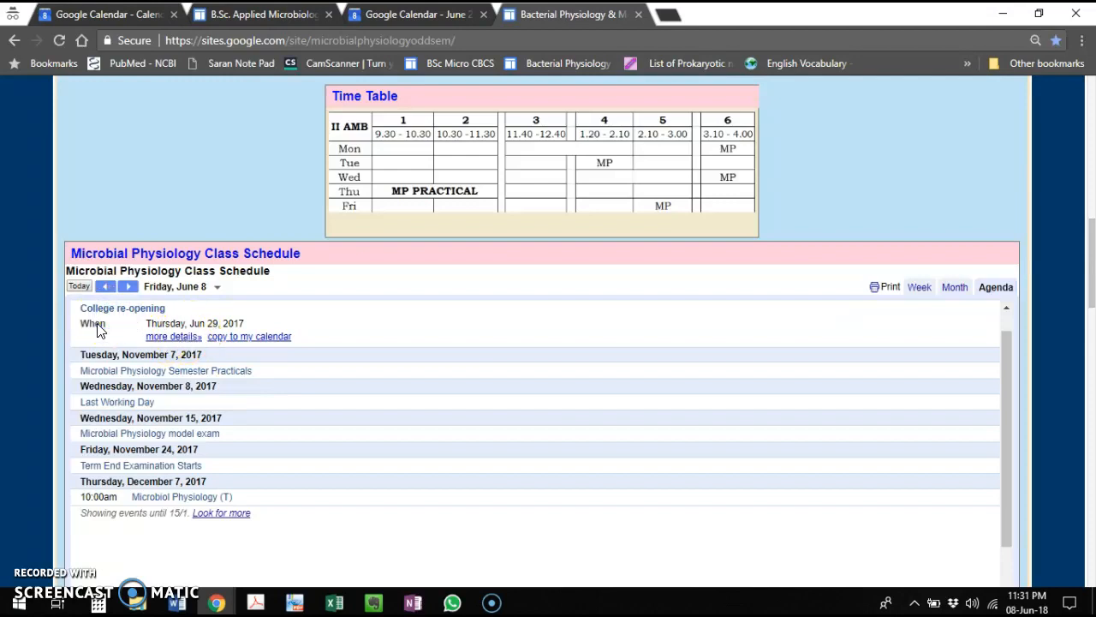
click(120, 308)
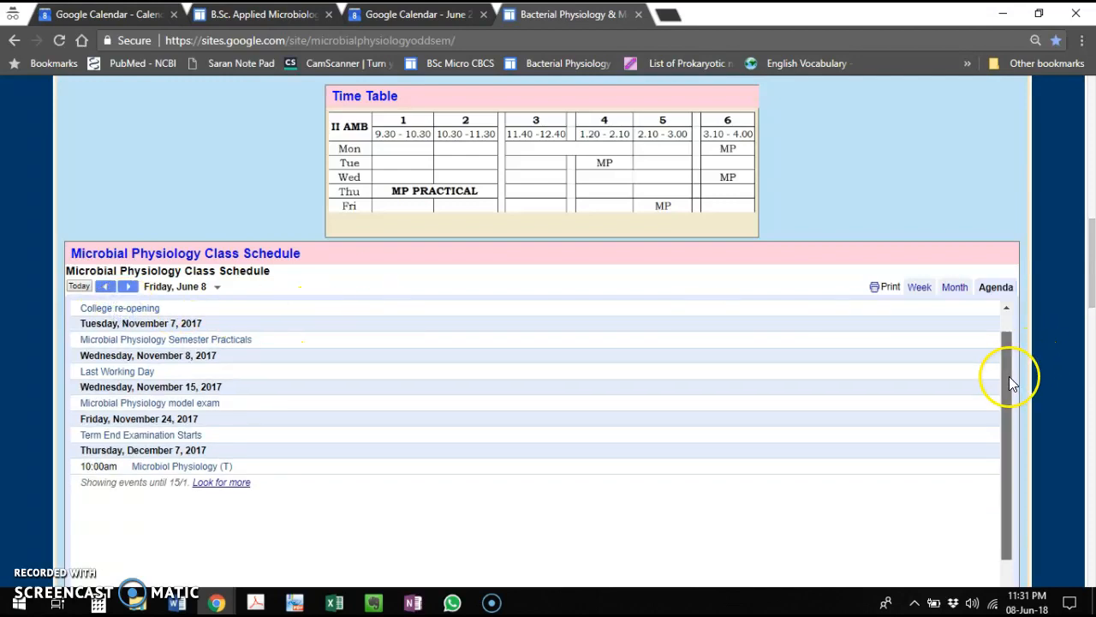
drag(1009, 376, 1006, 334)
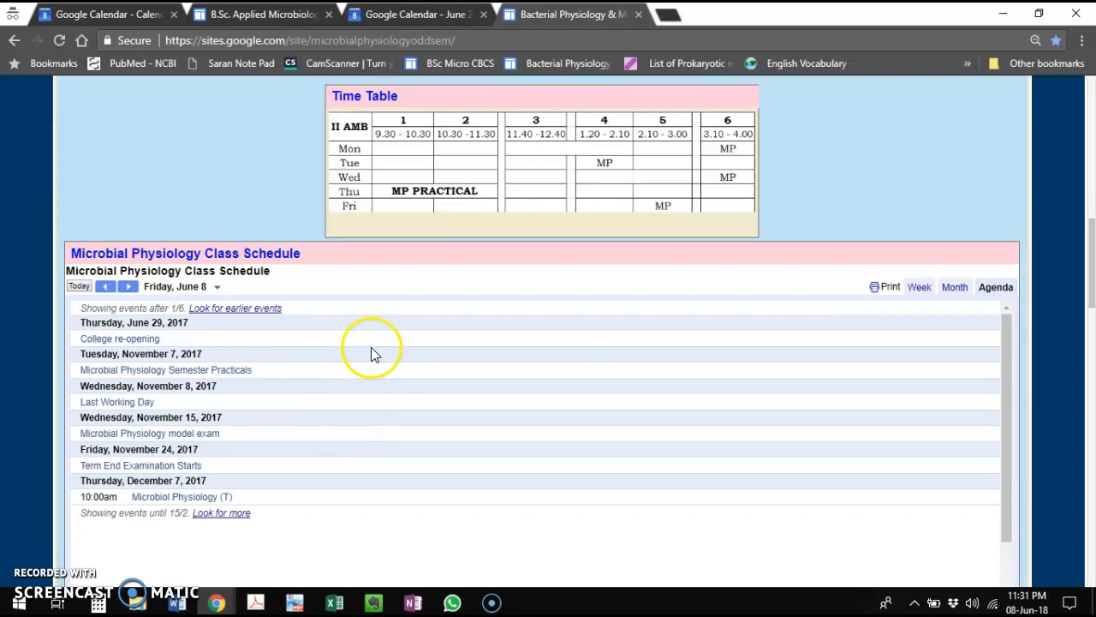
Step: Return to the June 2018 month view in Google Calendar
scroll(394, 360, up, 9)
click(415, 14)
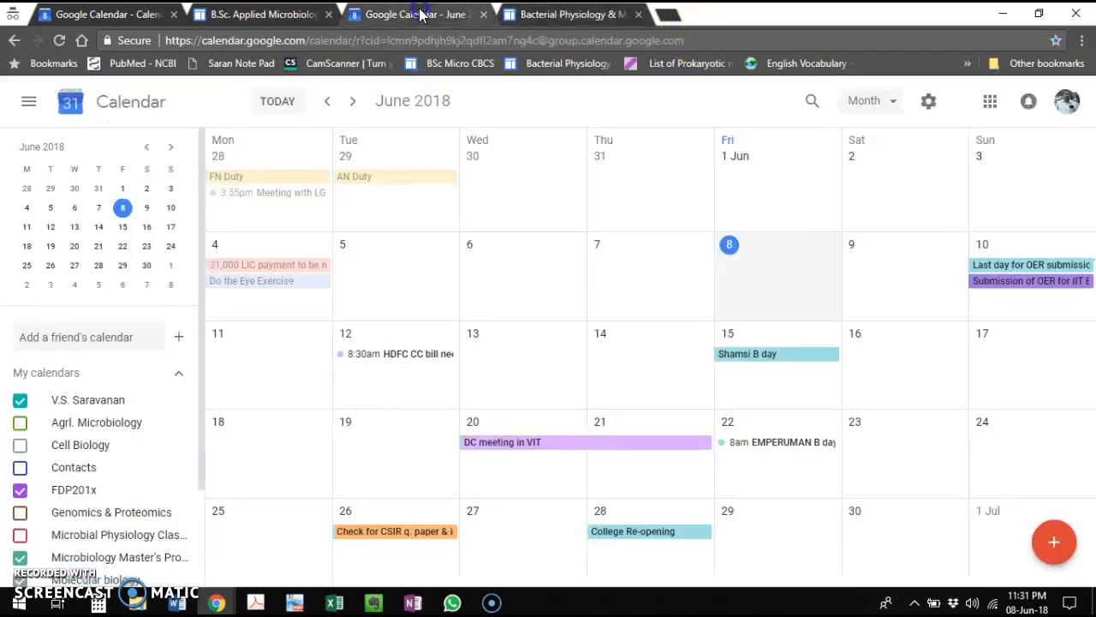